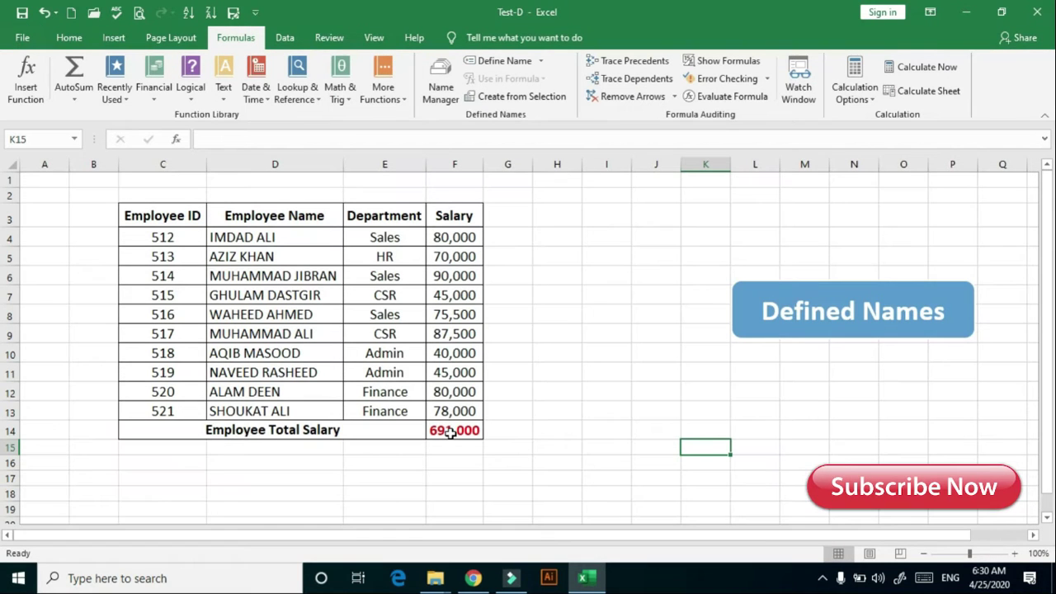
Define the workbook-scoped name 'Salary' for cell F14 with the comment 'Emloyee Salaries'.
{"action": "left_click", "coordinate": [450, 433]}
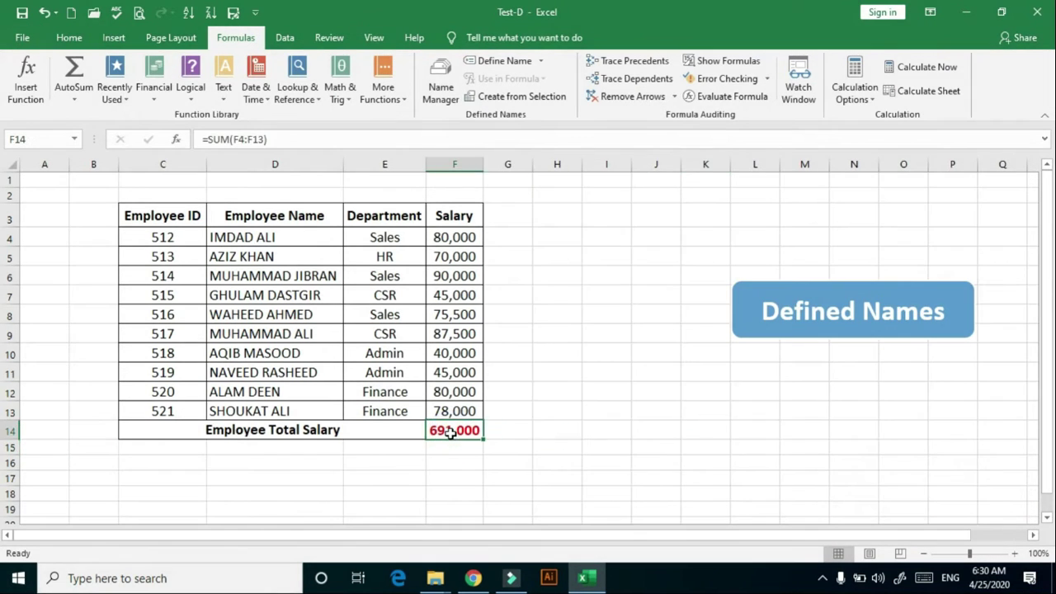
{"action": "left_click", "coordinate": [503, 61]}
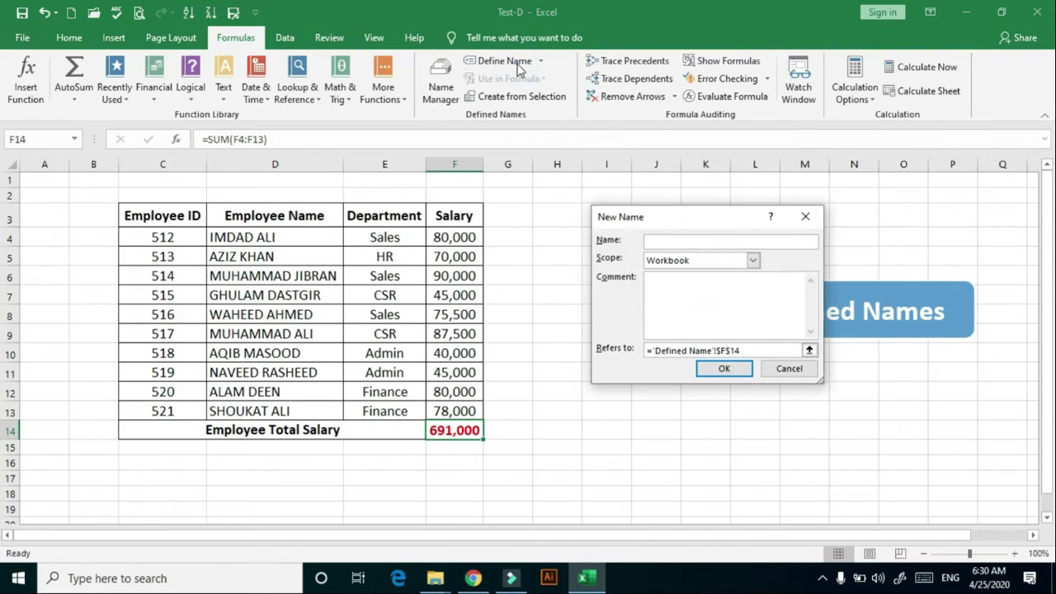
{"action": "left_click", "coordinate": [666, 238]}
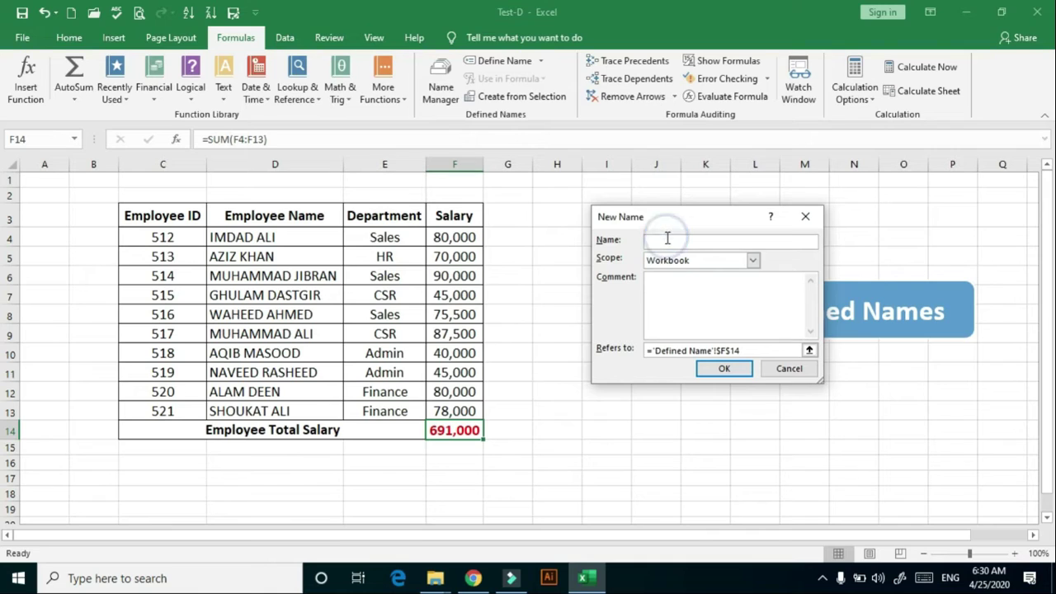
{"action": "type", "text": "S"}
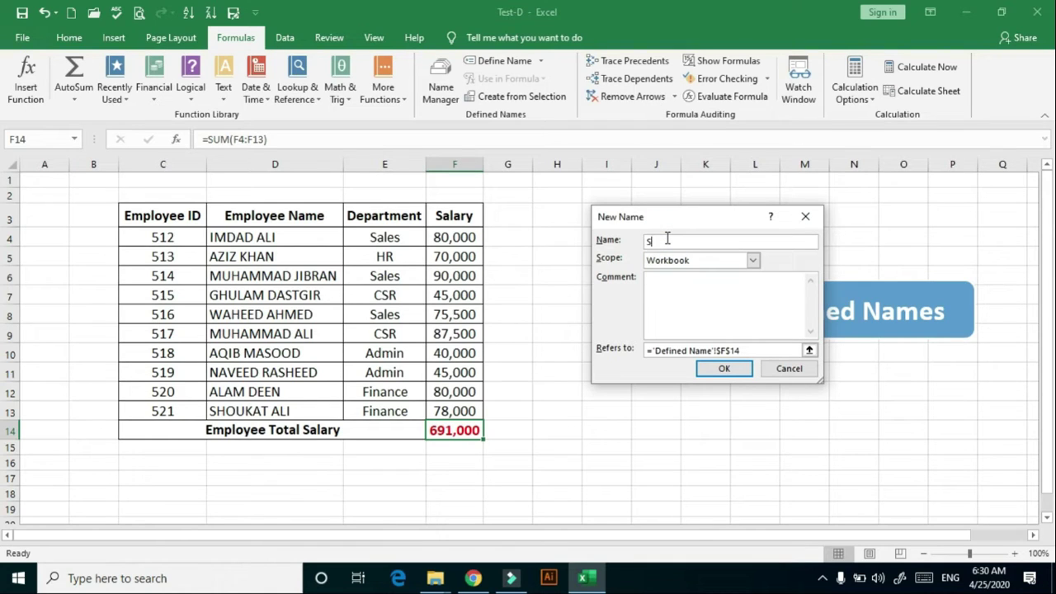
{"action": "type", "text": "alar"}
{"action": "type", "text": "y"}
{"action": "left_click", "coordinate": [712, 290]}
{"action": "type", "text": "E"}
{"action": "type", "text": "ml"}
{"action": "type", "text": "o"}
{"action": "type", "text": "yee /"}
{"action": "type", "text": "salary"}
{"action": "key", "text": "BackSpace"}
{"action": "key", "text": "BackSpace"}
{"action": "key", "text": "BackSpace"}
{"action": "key", "text": "BackSpace"}
{"action": "key", "text": "BackSpace"}
{"action": "key", "text": "BackSpace"}
{"action": "type", "text": "Salar"}
{"action": "type", "text": "ies"}
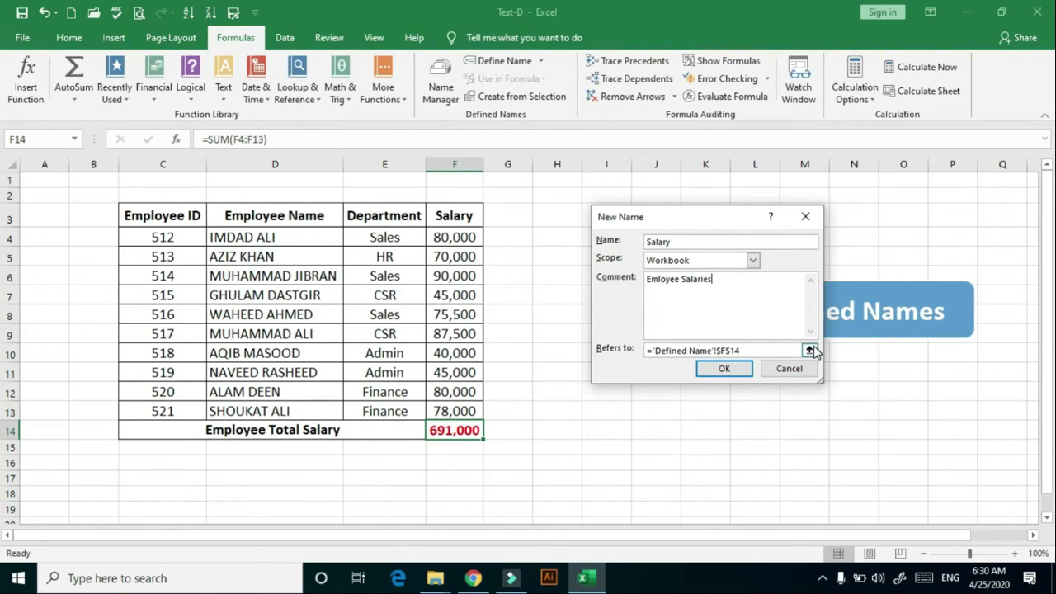
{"action": "left_click", "coordinate": [808, 350]}
{"action": "left_click", "coordinate": [467, 433]}
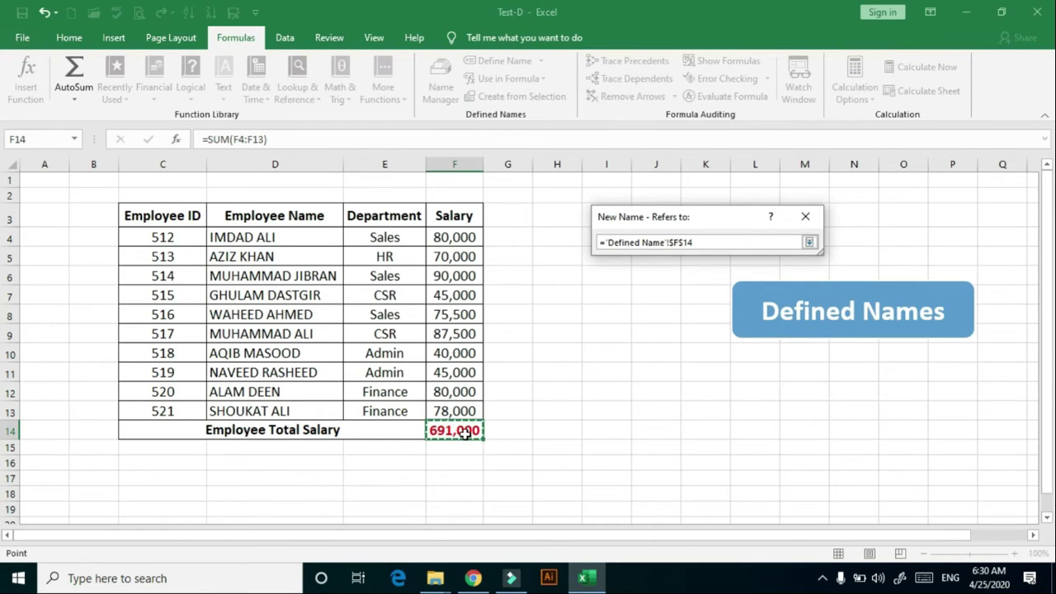
{"action": "key", "text": "Return"}
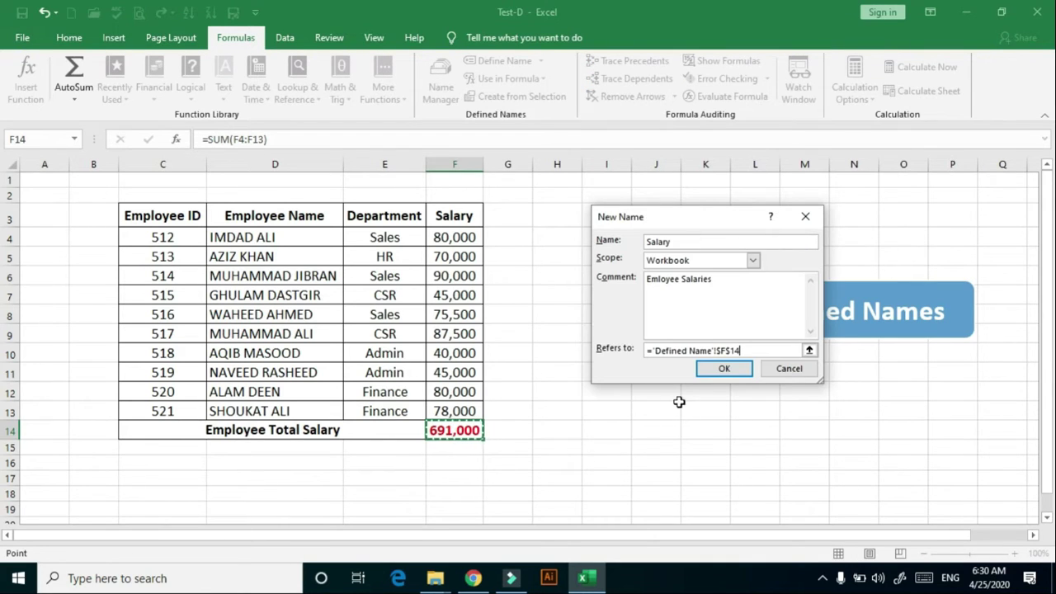
{"action": "left_click", "coordinate": [710, 368]}
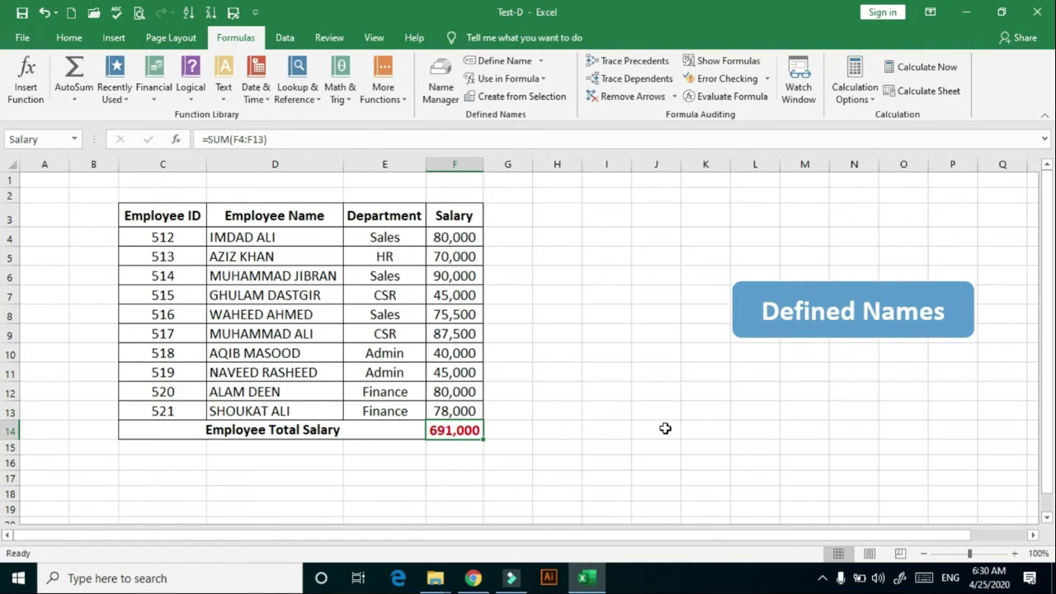
Enter =Salary in cells M2 and M13 so both display 691000.
{"action": "left_click", "coordinate": [792, 194]}
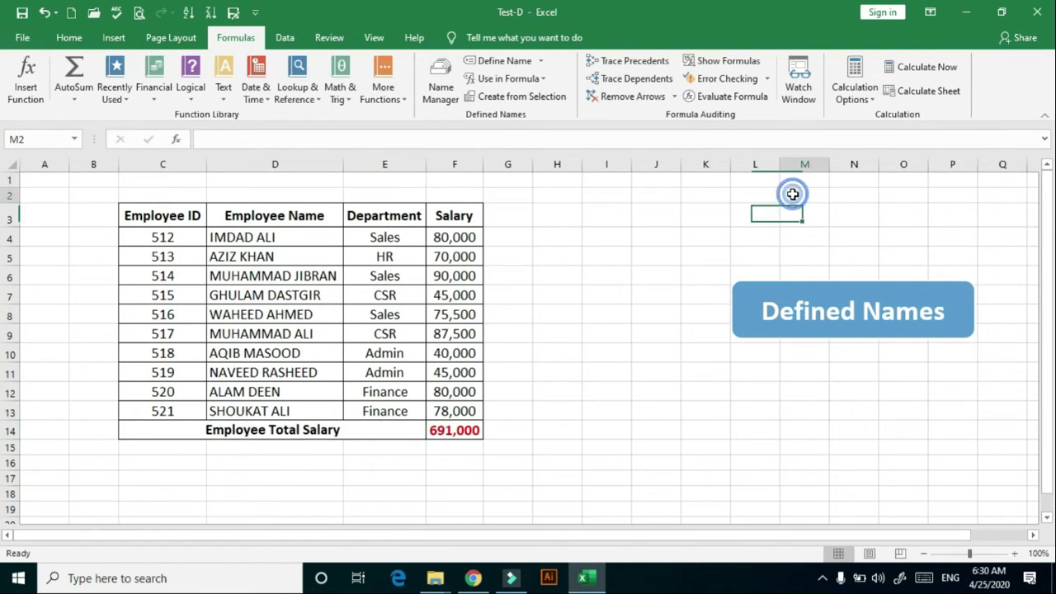
{"action": "type", "text": "="}
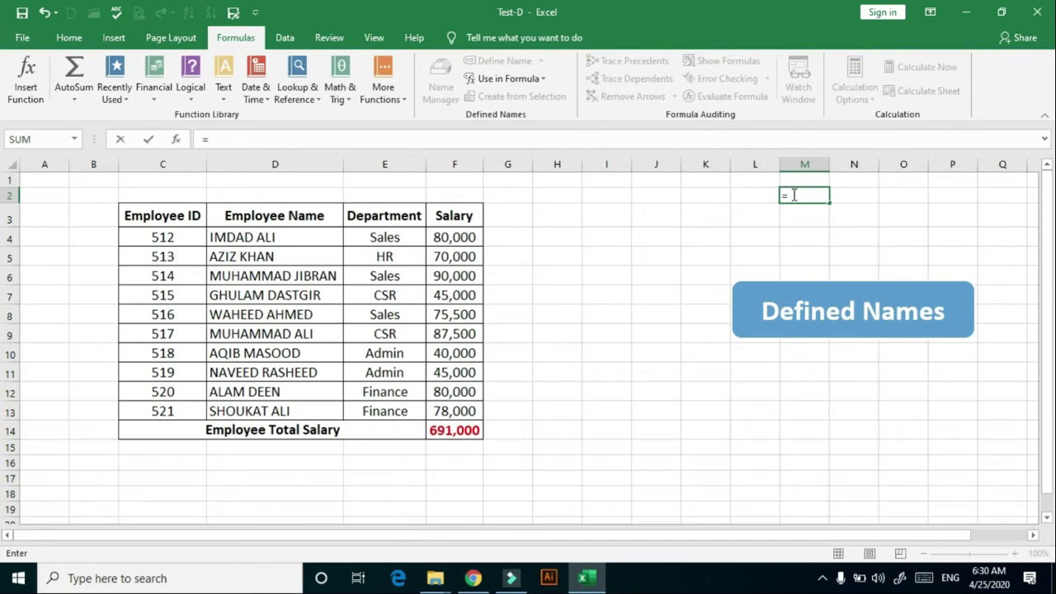
{"action": "type", "text": "s"}
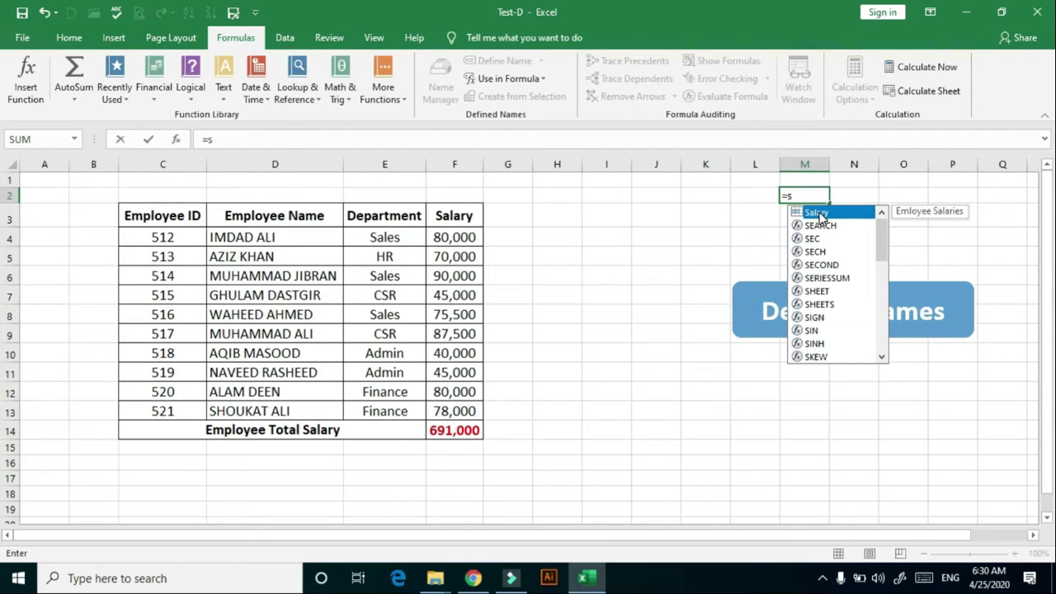
{"action": "double_click", "coordinate": [819, 213]}
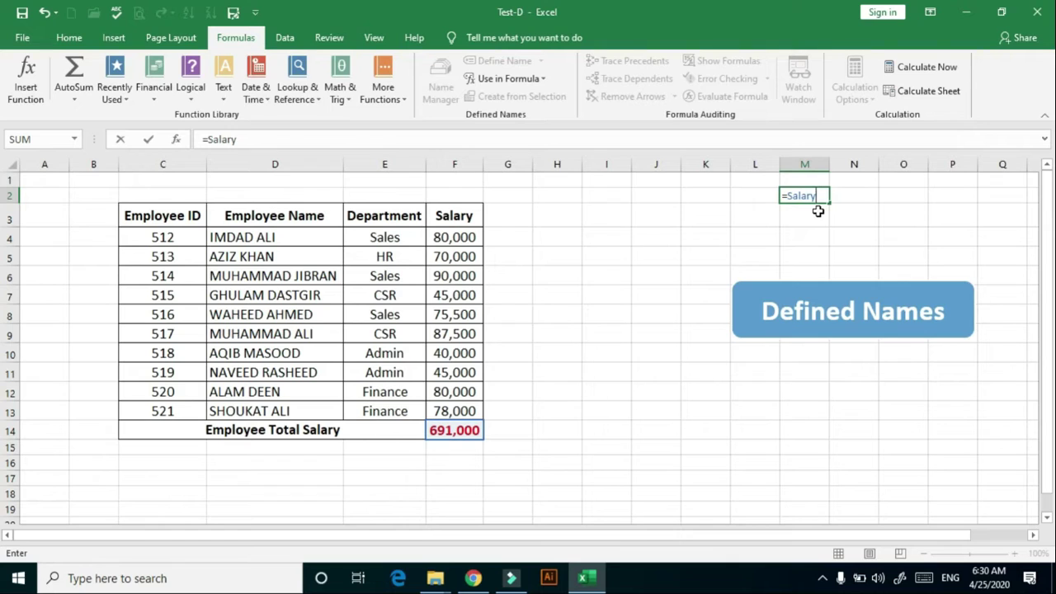
{"action": "key", "text": "Return"}
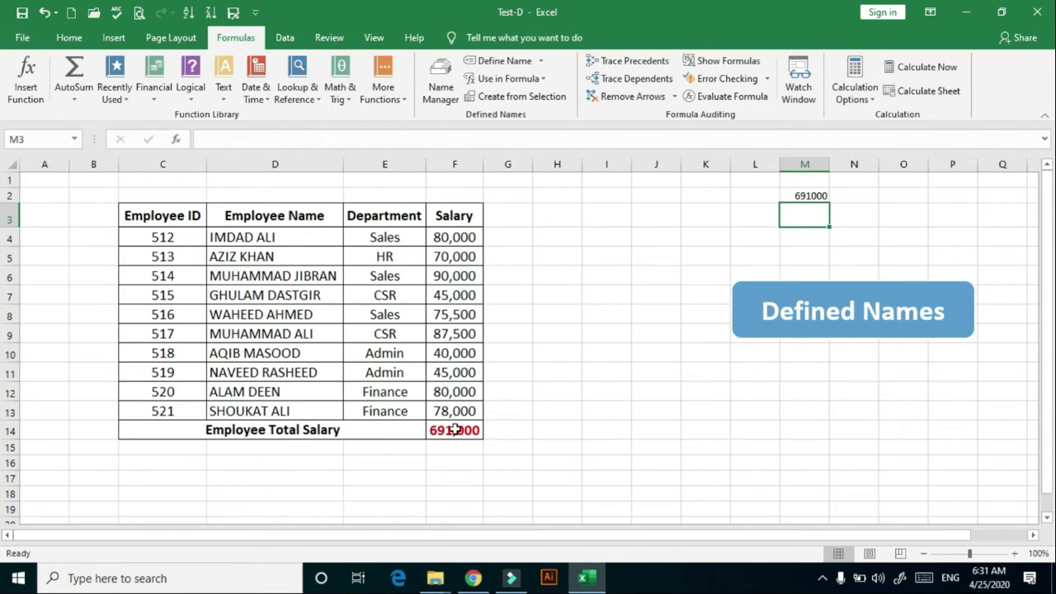
{"action": "double_click", "coordinate": [805, 415]}
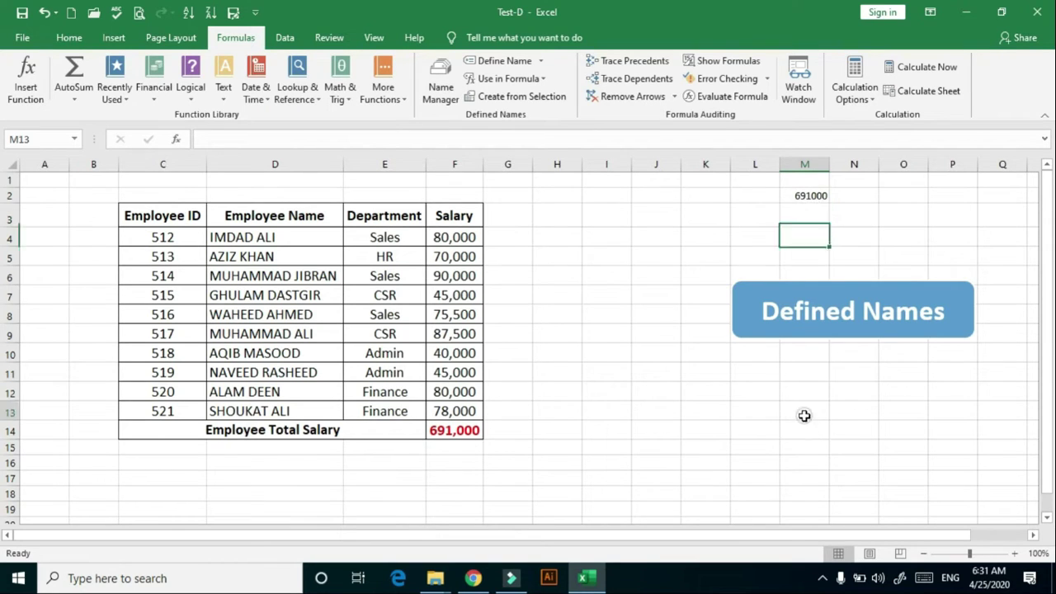
{"action": "type", "text": "="}
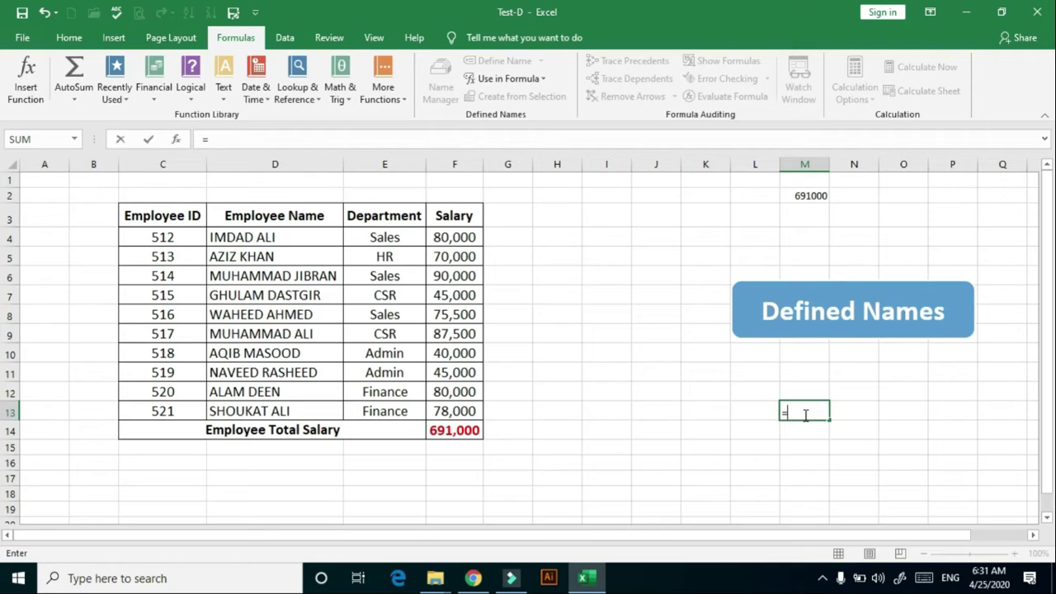
{"action": "type", "text": "s"}
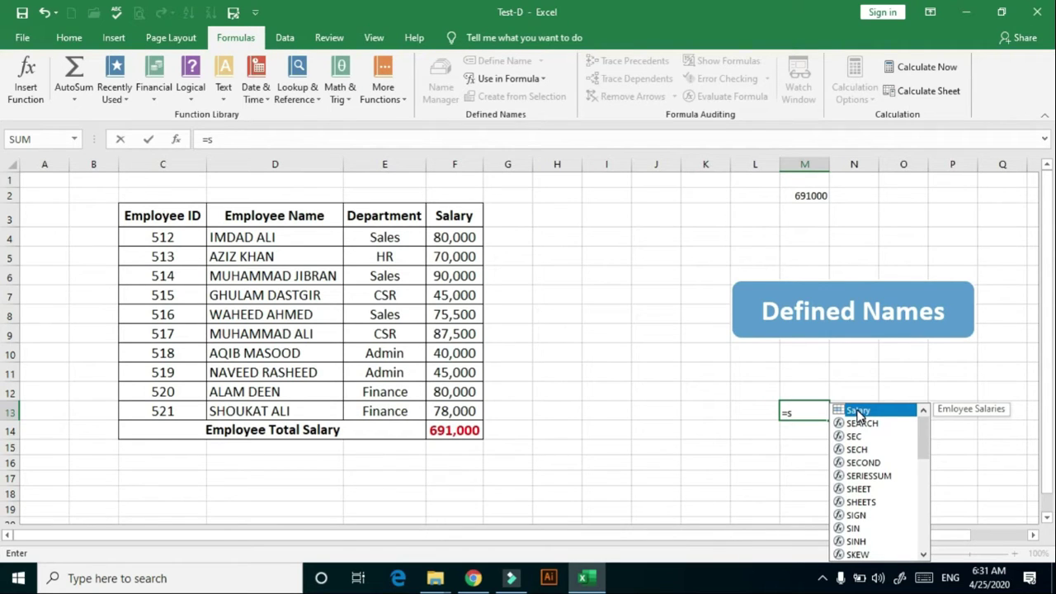
{"action": "double_click", "coordinate": [857, 411]}
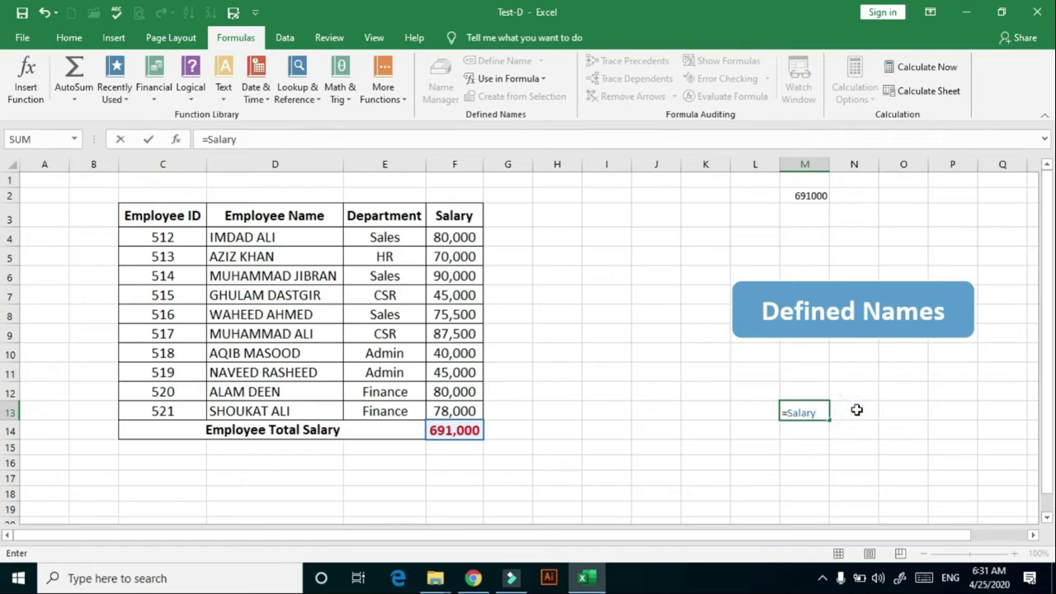
{"action": "key", "text": "Return"}
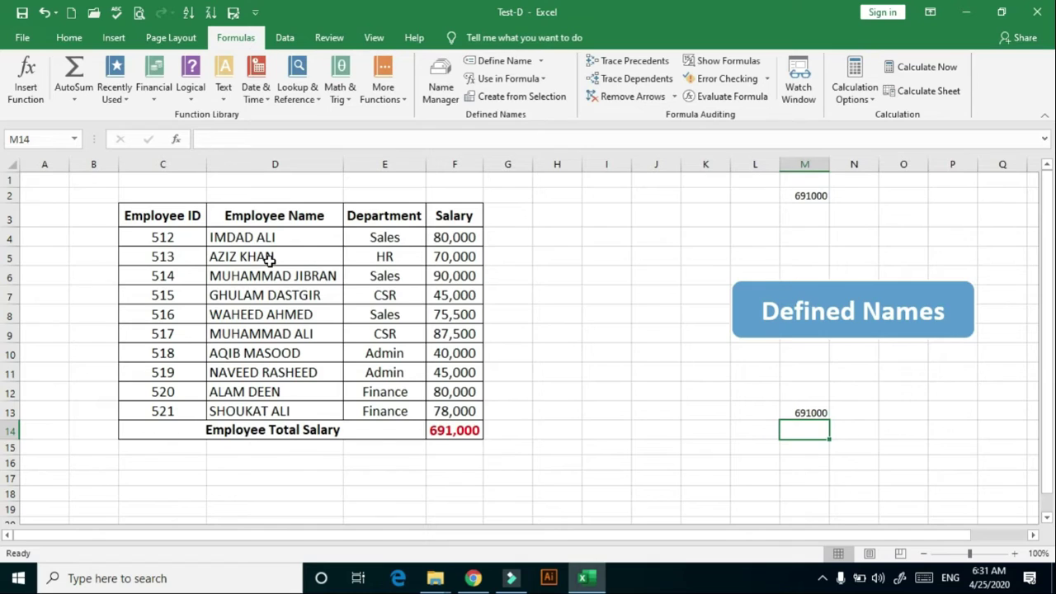
Move to the Formula Auditing worksheet with Ctrl+Page Down.
{"action": "key", "text": "ctrl+Page_Down"}
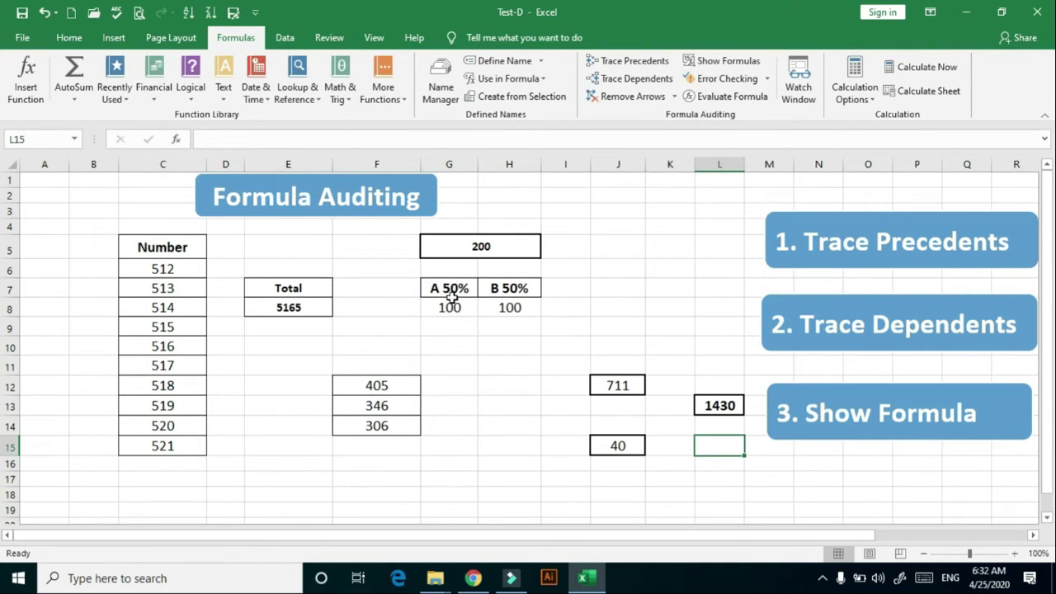
Trace the dependents of G5 (200), then the precedents of the E8 total 5165.
{"action": "left_click", "coordinate": [466, 248]}
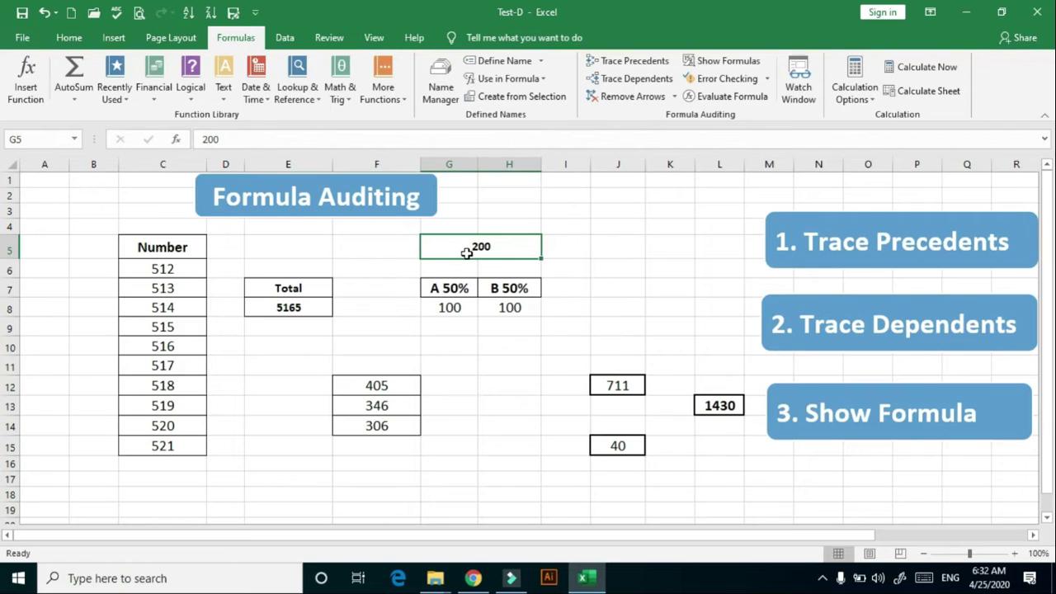
{"action": "left_click", "coordinate": [635, 79]}
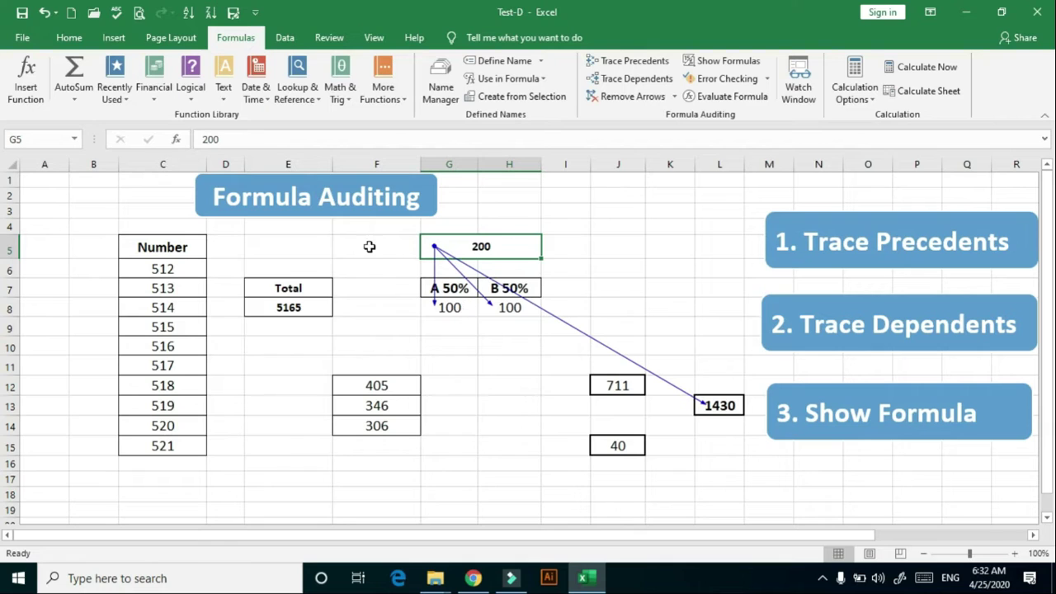
{"action": "left_click", "coordinate": [311, 312]}
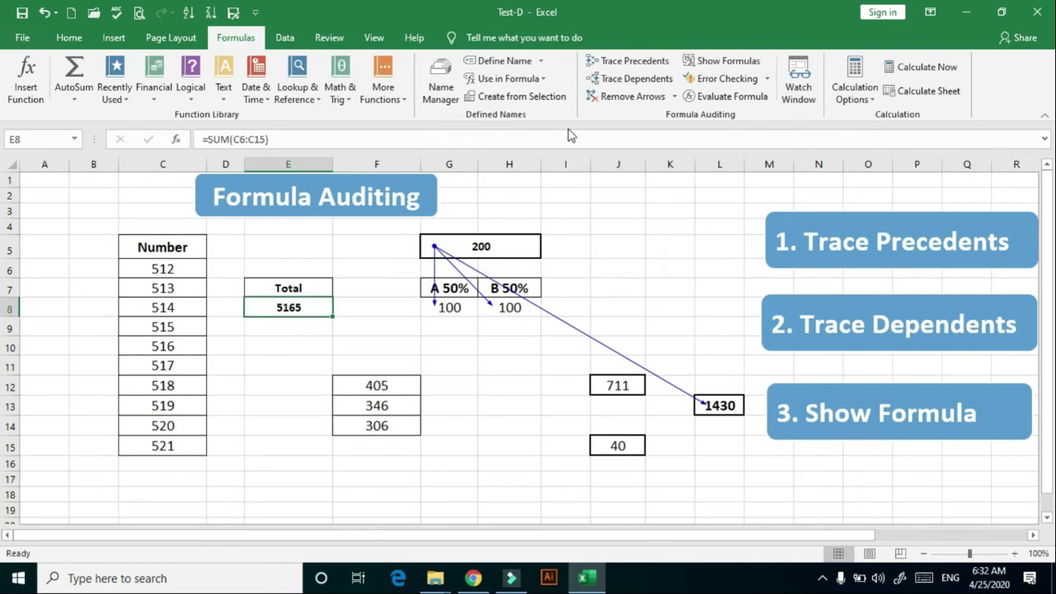
{"action": "left_click", "coordinate": [627, 79]}
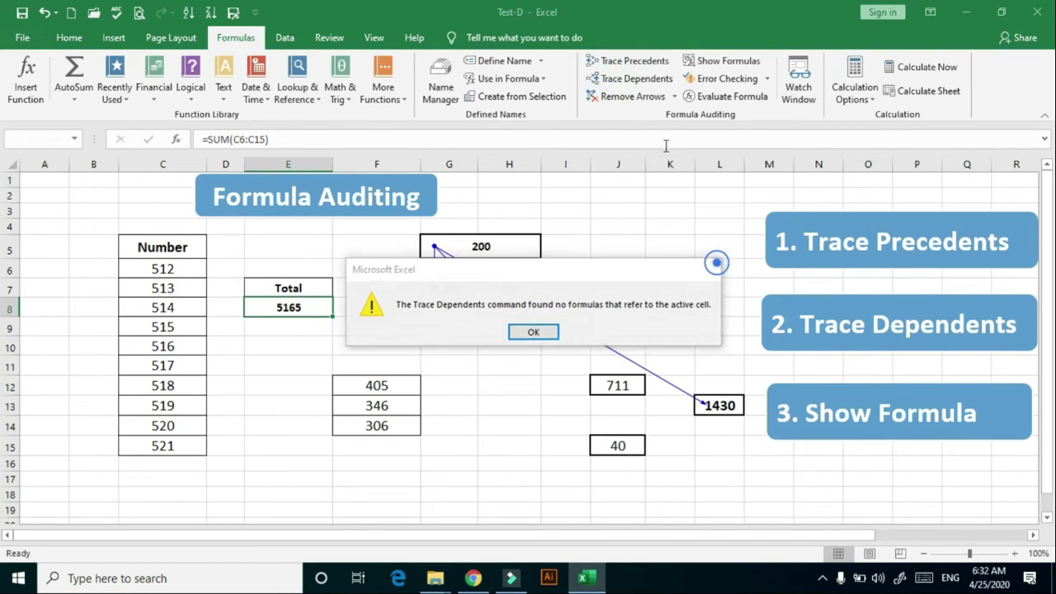
{"action": "key", "text": "Return"}
{"action": "left_click", "coordinate": [627, 61]}
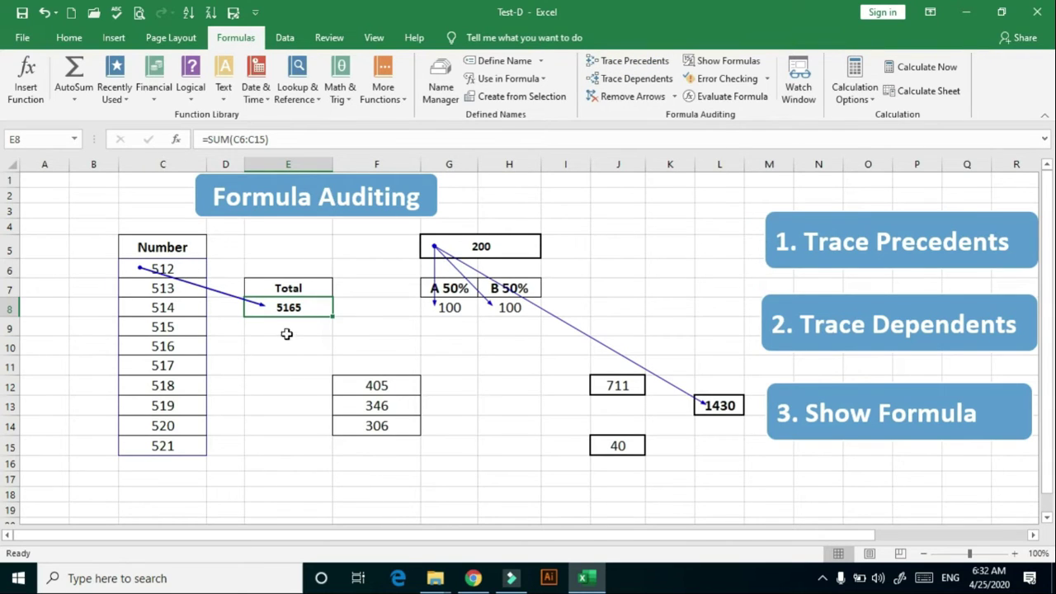
Trace the dependents of F12 (405) and F14 (306).
{"action": "left_click", "coordinate": [377, 385]}
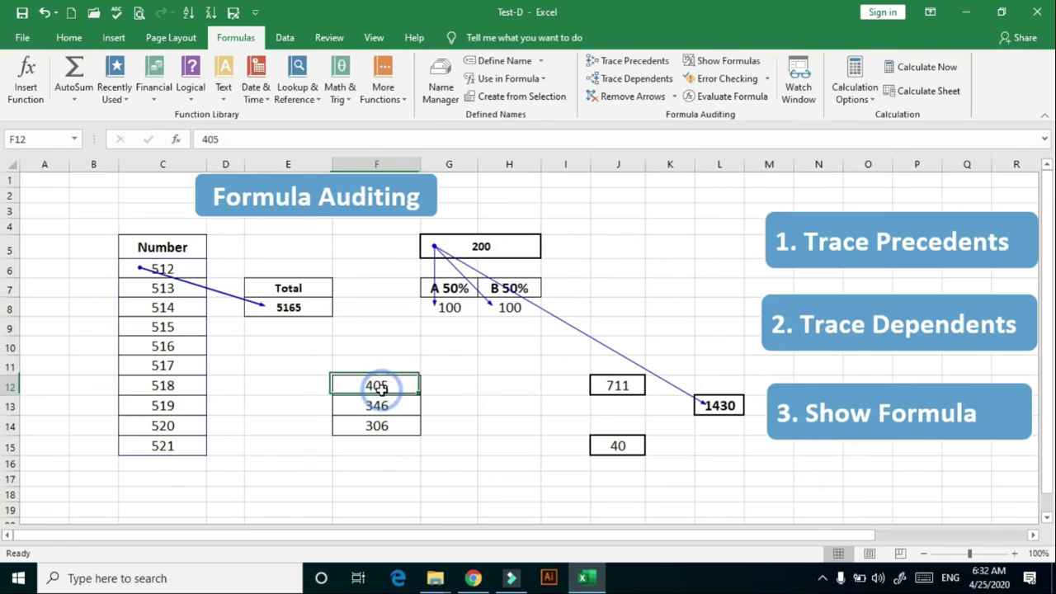
{"action": "left_click", "coordinate": [664, 83]}
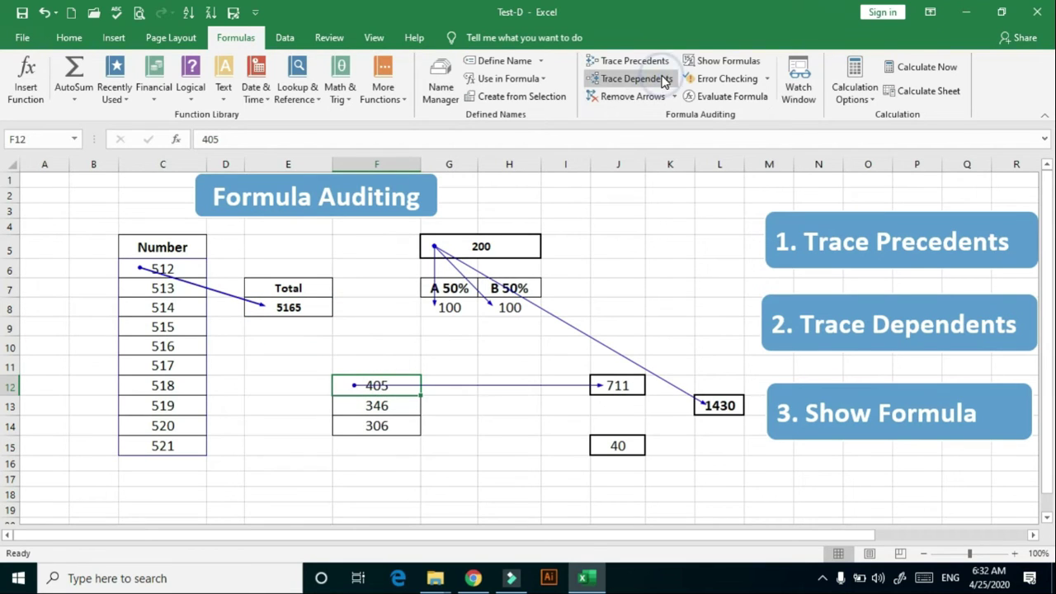
{"action": "left_click", "coordinate": [383, 426]}
{"action": "left_click", "coordinate": [626, 66]}
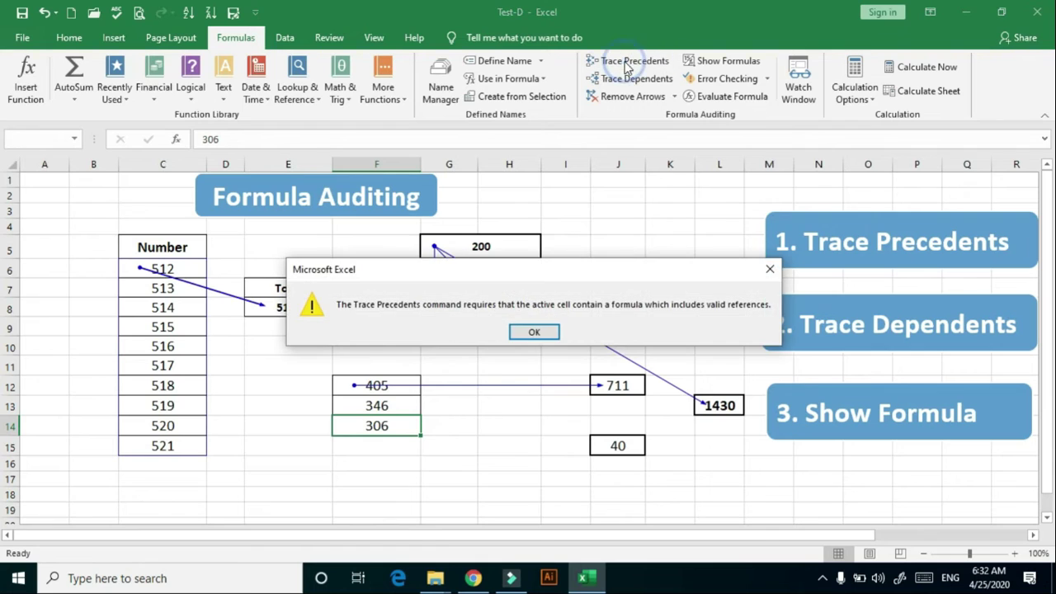
{"action": "left_click", "coordinate": [766, 266]}
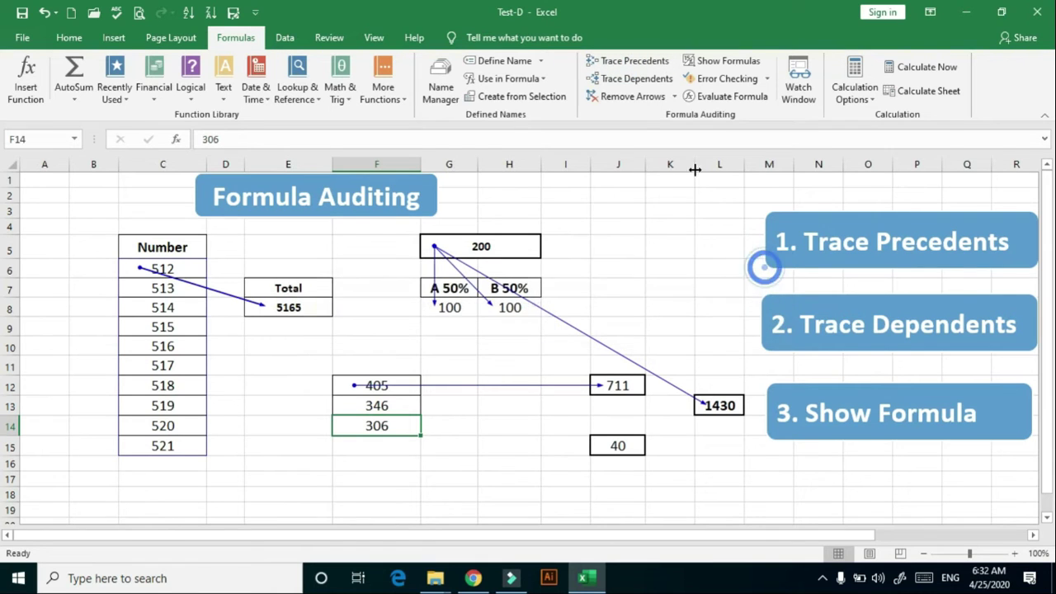
{"action": "left_click", "coordinate": [636, 78]}
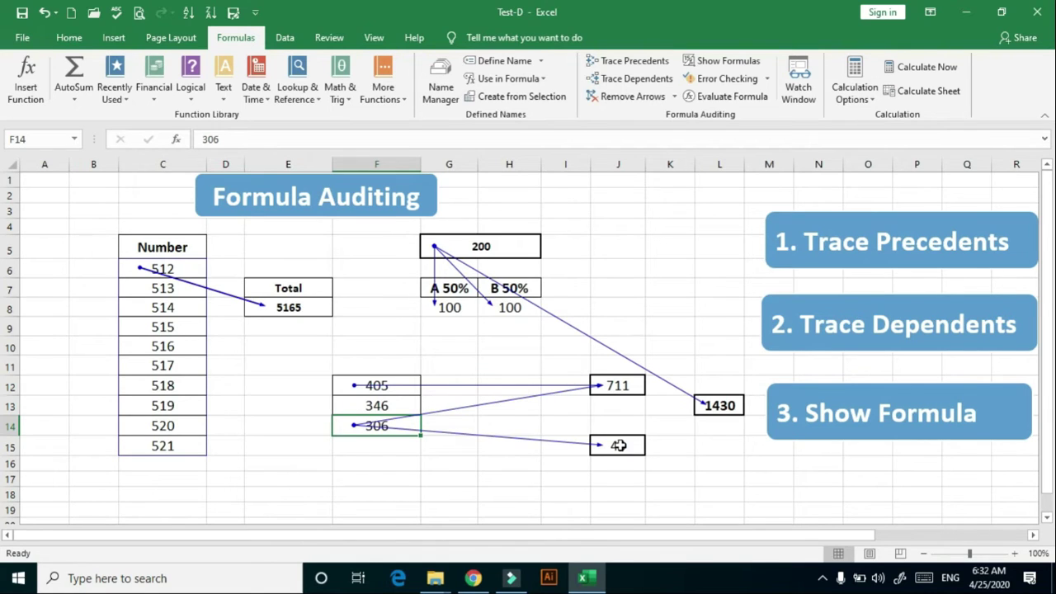
Trace the dependents of F13 (346), then clear all tracer arrows.
{"action": "left_click", "coordinate": [368, 405]}
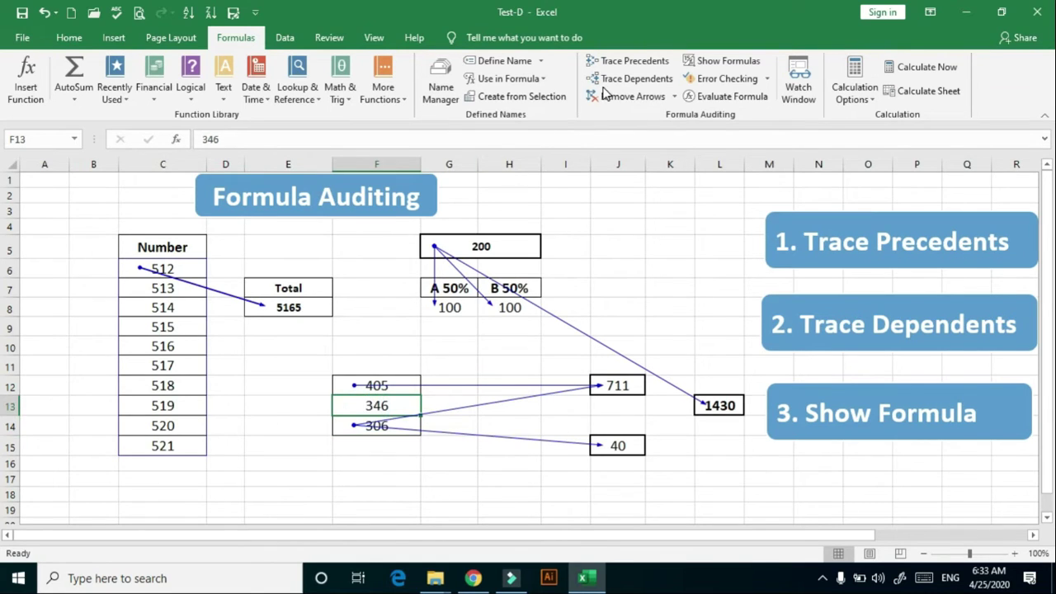
{"action": "left_click", "coordinate": [628, 78]}
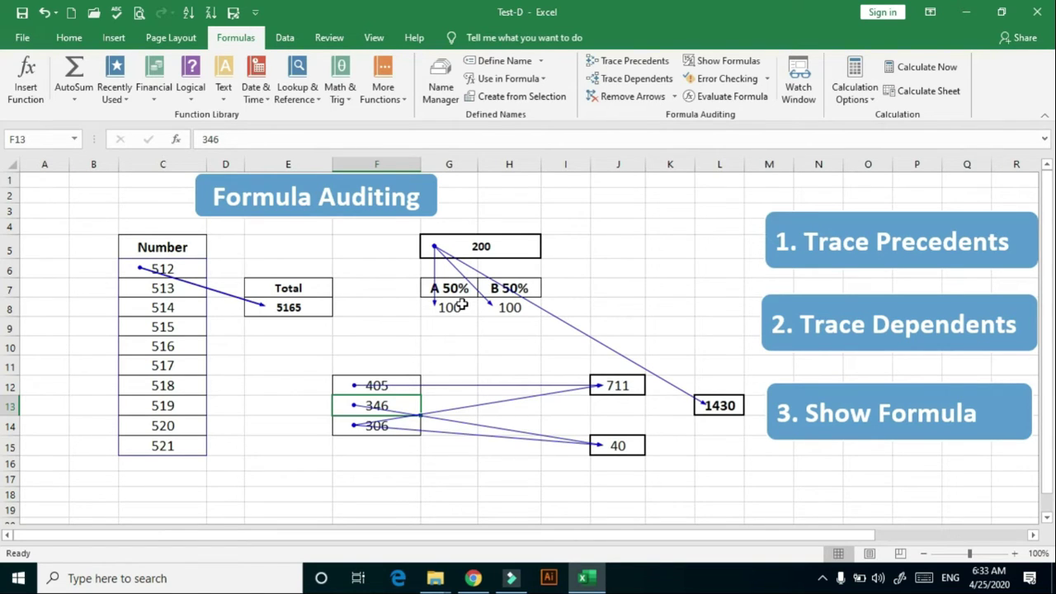
{"action": "left_click", "coordinate": [617, 97]}
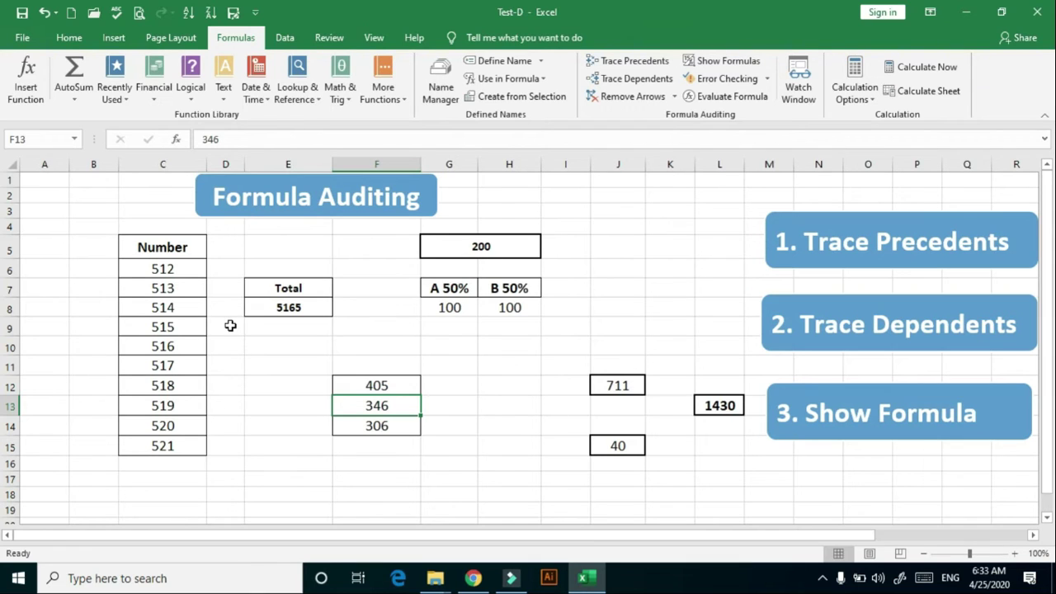
{"action": "left_click", "coordinate": [741, 63]}
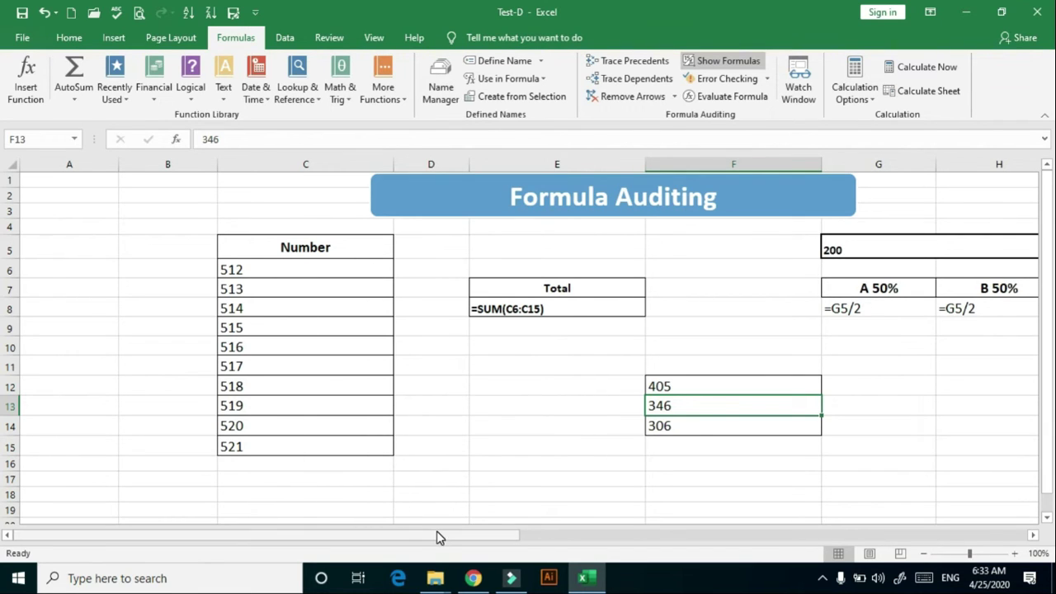
{"action": "mouse_move", "coordinate": [438, 538]}
{"action": "left_mouse_down"}
{"action": "mouse_move", "coordinate": [706, 524]}
{"action": "mouse_move", "coordinate": [675, 523]}
{"action": "mouse_move", "coordinate": [694, 525]}
{"action": "left_mouse_up"}
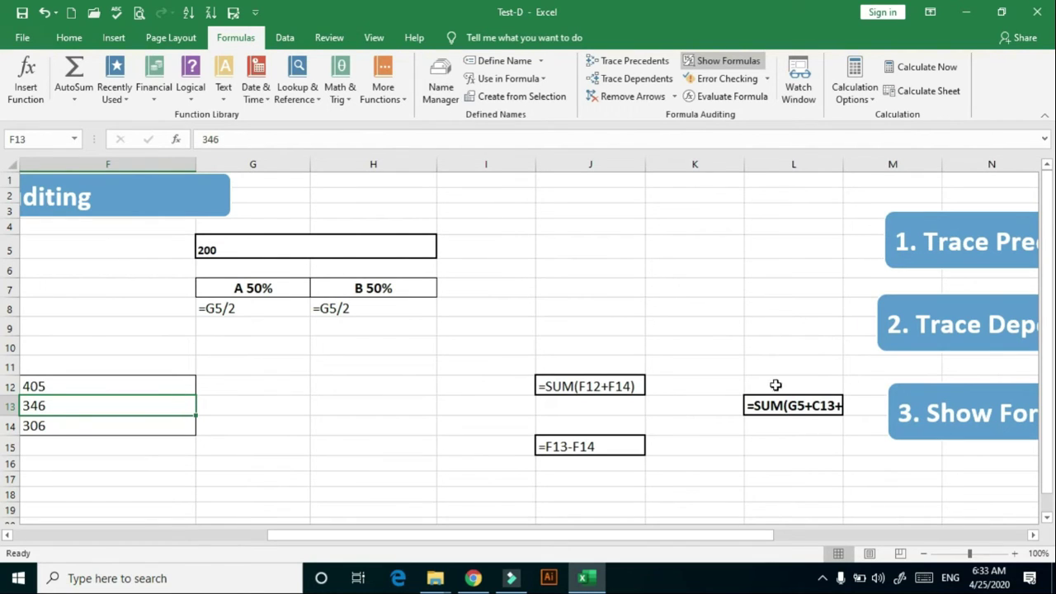
{"action": "left_click_drag", "start_coordinate": [750, 535], "coordinate": [548, 535]}
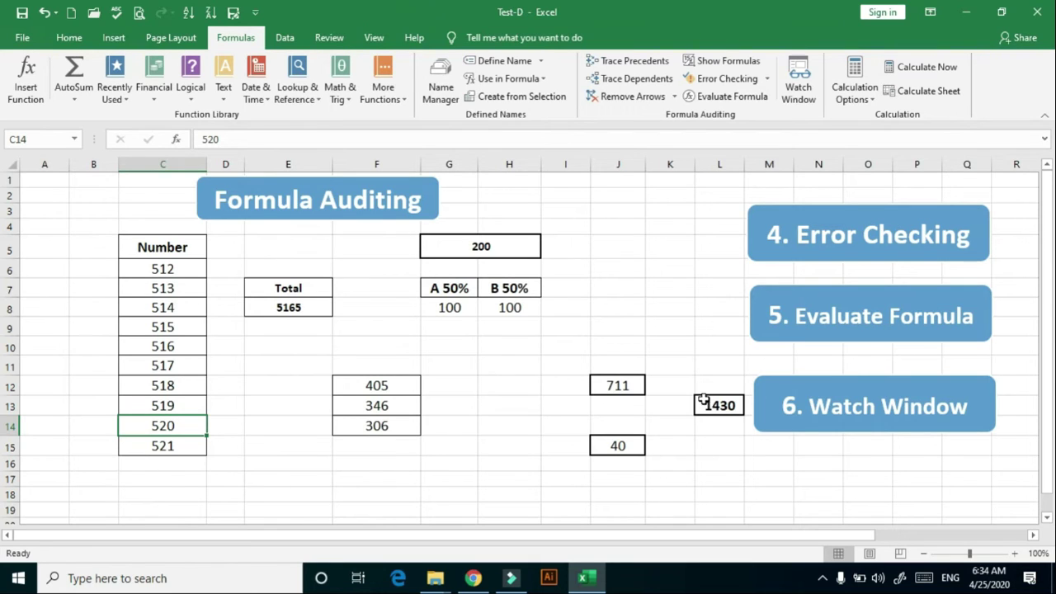
{"action": "left_click", "coordinate": [716, 79]}
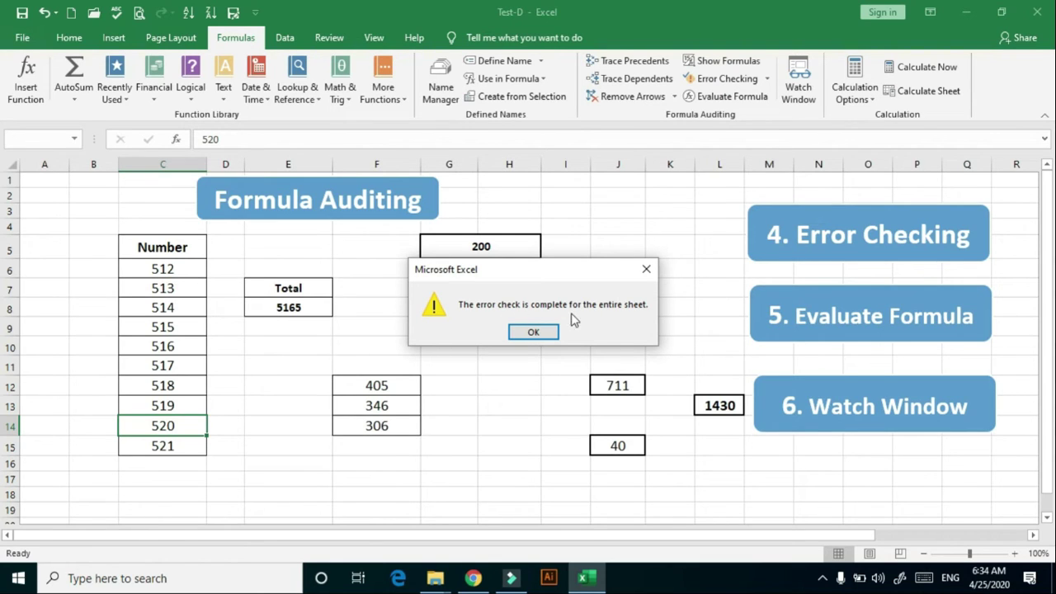
{"action": "left_click", "coordinate": [646, 271]}
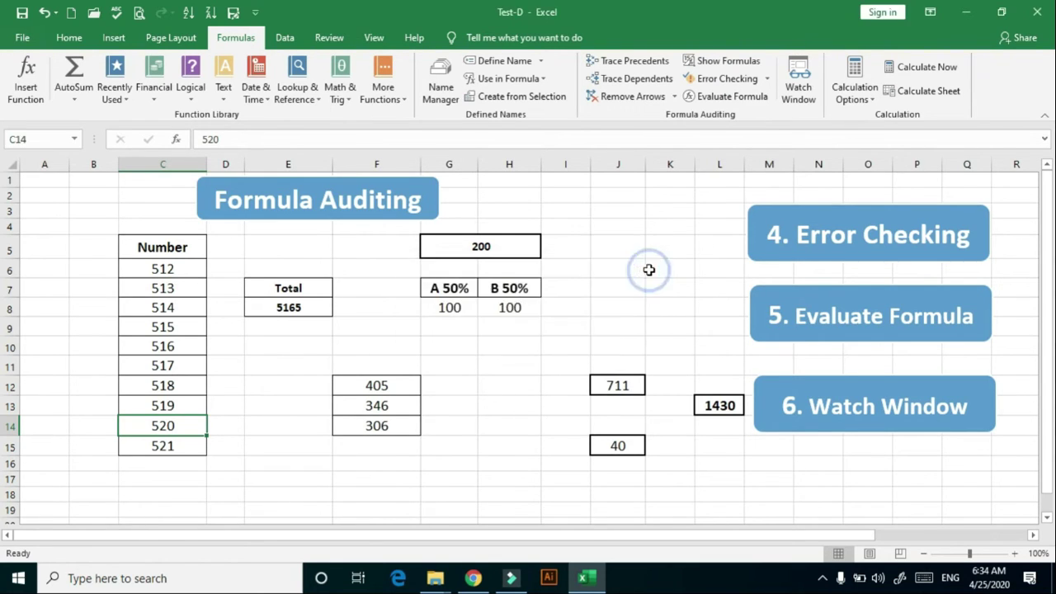
{"action": "left_click", "coordinate": [759, 99]}
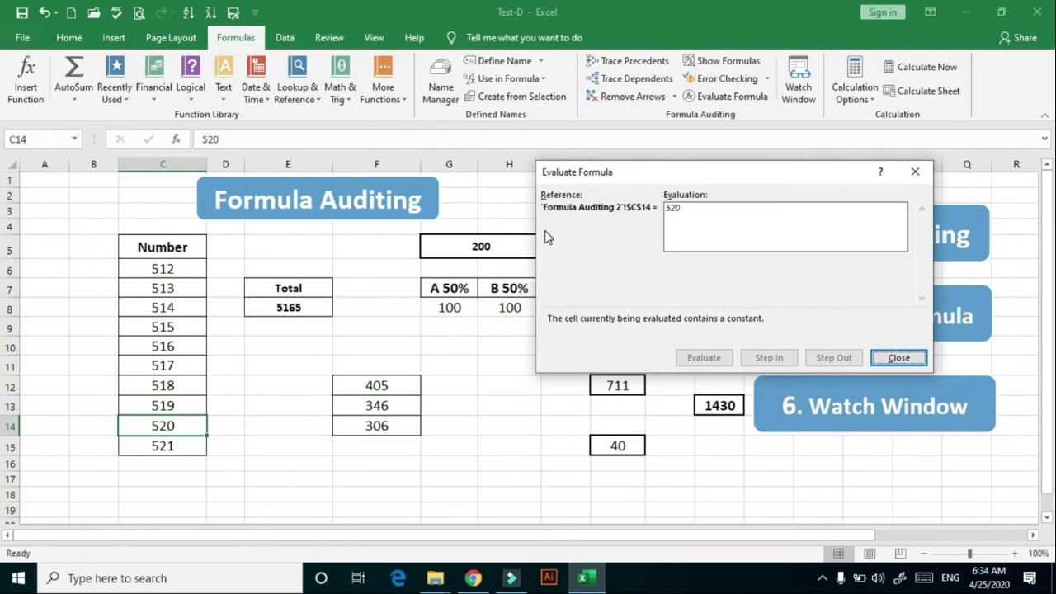
{"action": "left_click", "coordinate": [914, 173]}
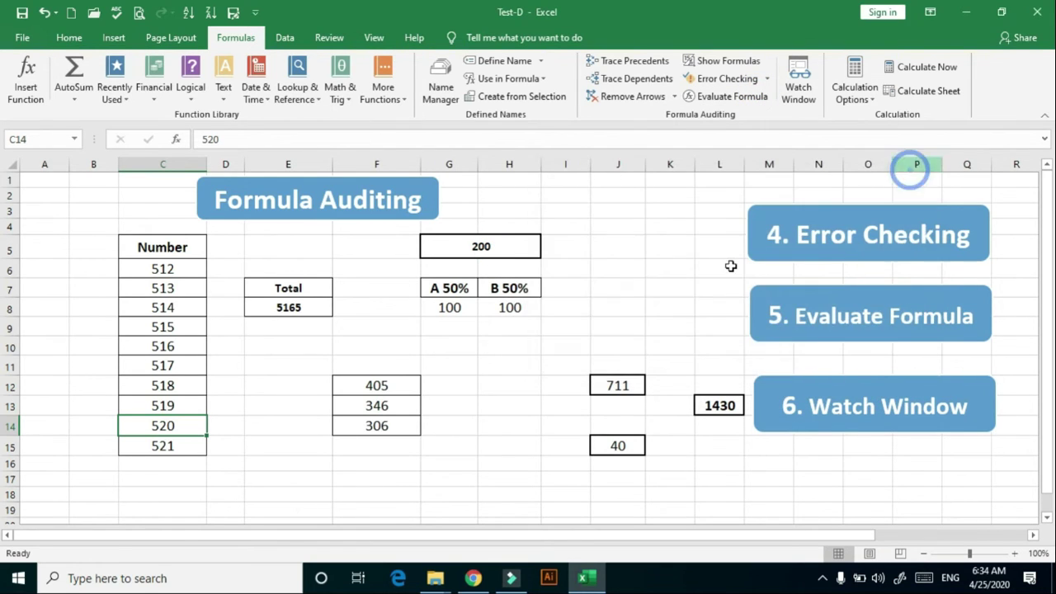
{"action": "left_click", "coordinate": [711, 407]}
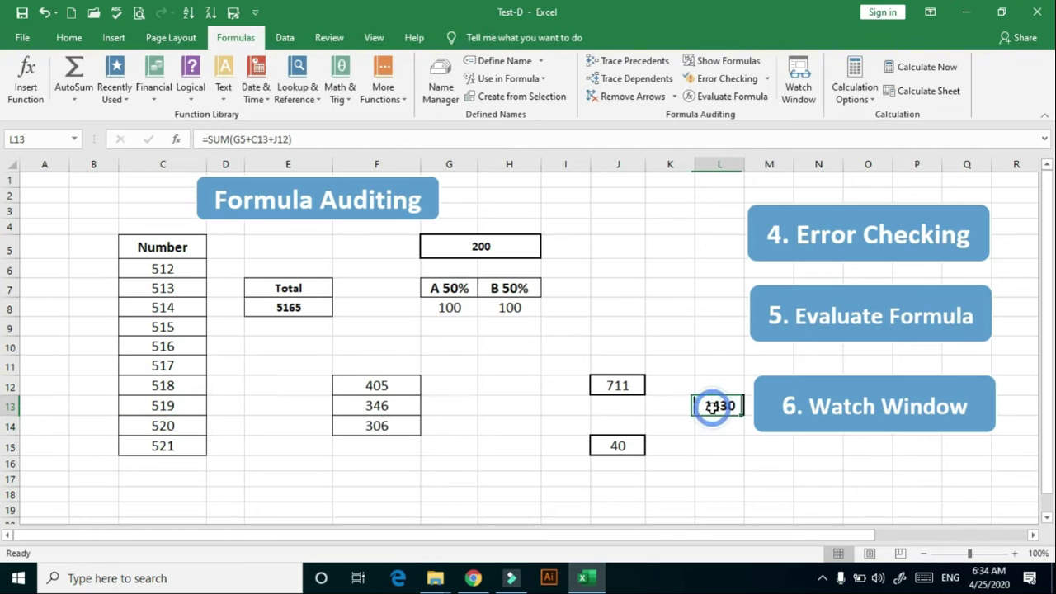
{"action": "left_click", "coordinate": [744, 100]}
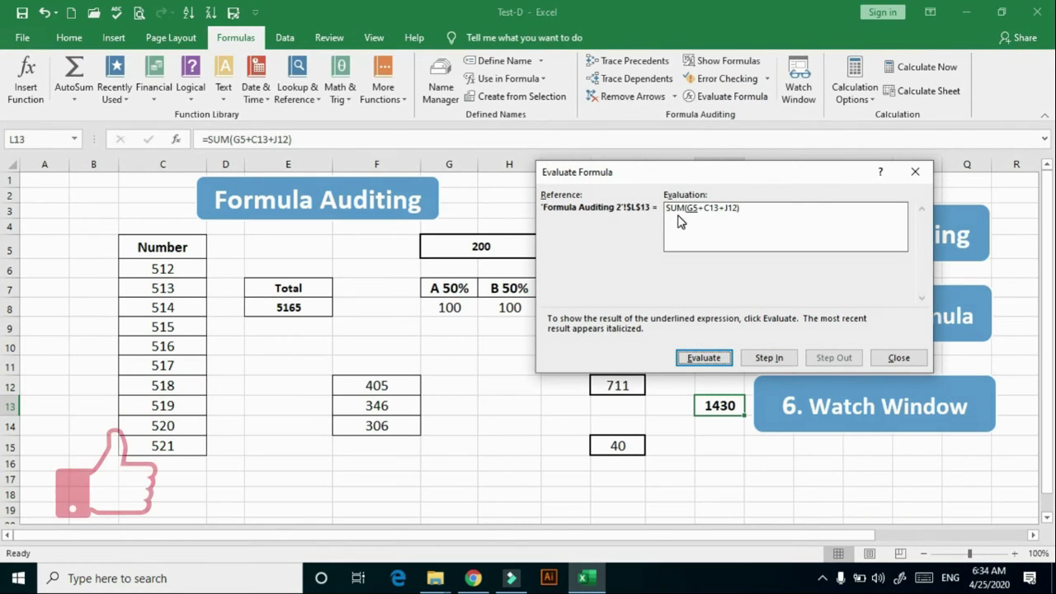
{"action": "left_click_drag", "start_coordinate": [707, 176], "coordinate": [727, 157]}
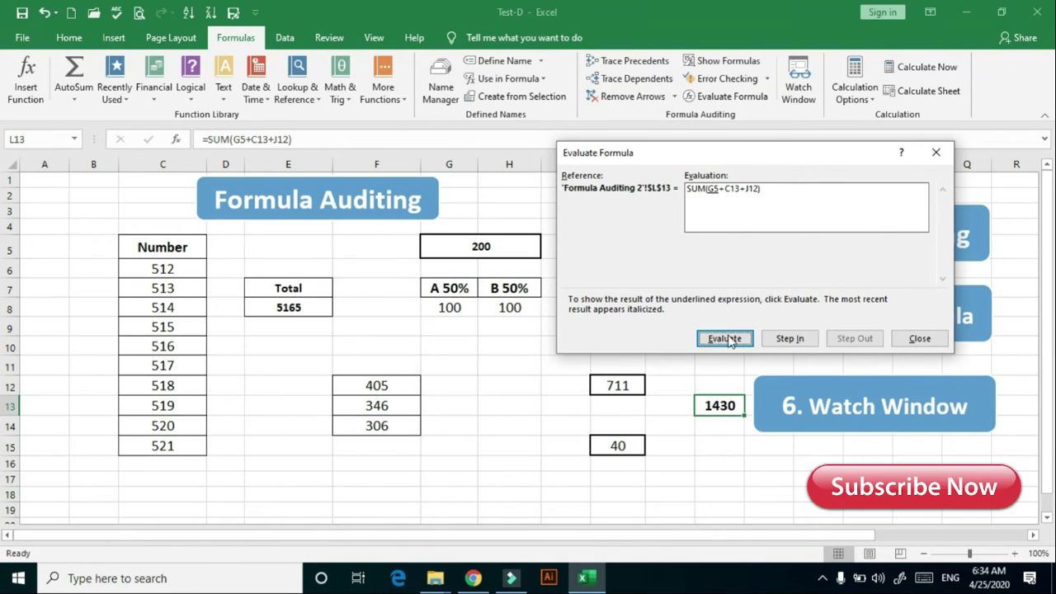
{"action": "left_click", "coordinate": [789, 338]}
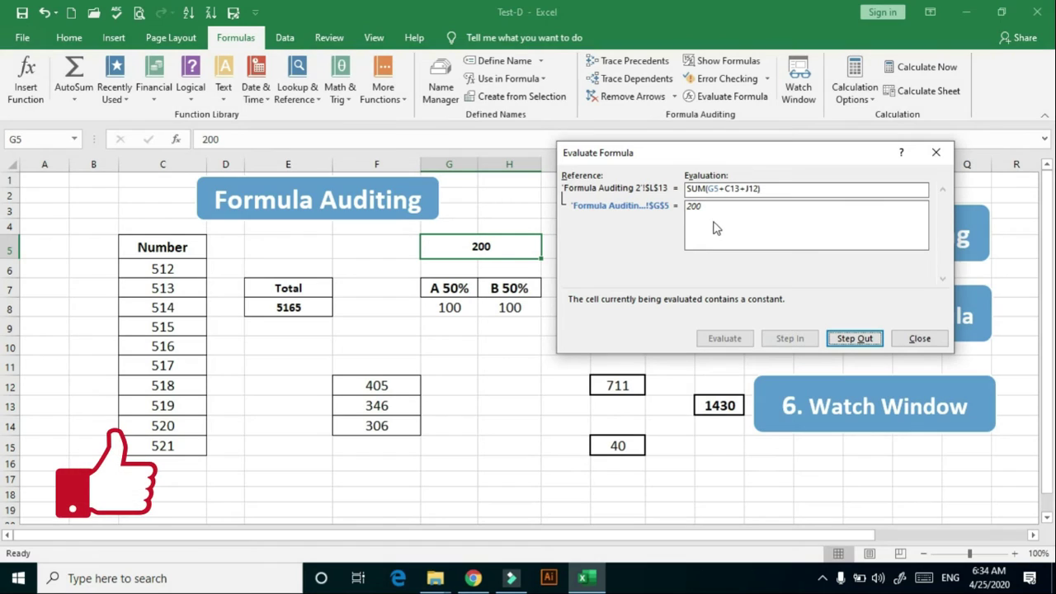
{"action": "left_click", "coordinate": [852, 339]}
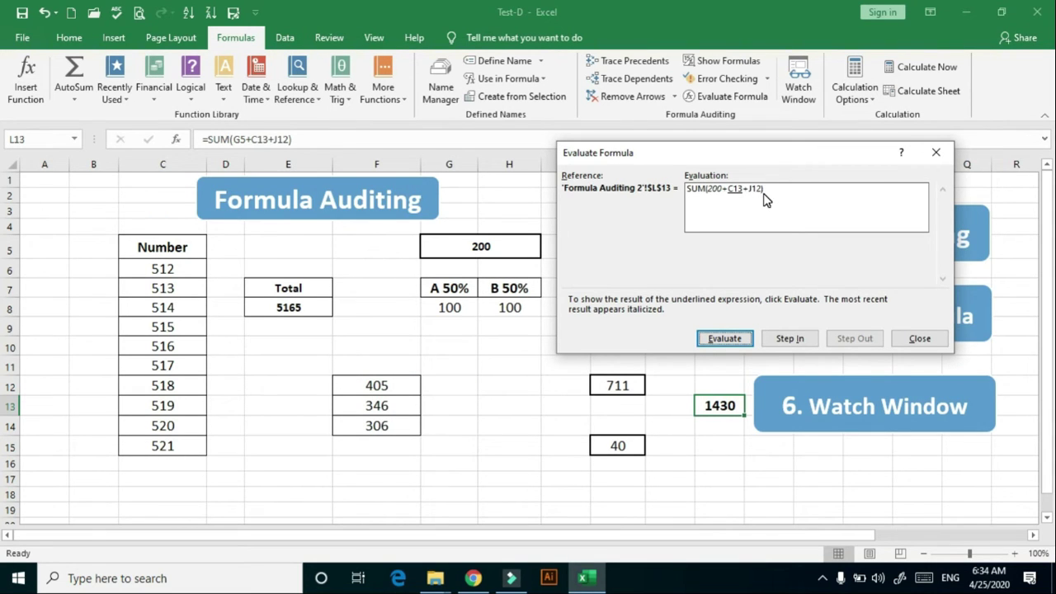
{"action": "left_click", "coordinate": [726, 338]}
{"action": "left_click", "coordinate": [725, 338]}
{"action": "left_click", "coordinate": [934, 153]}
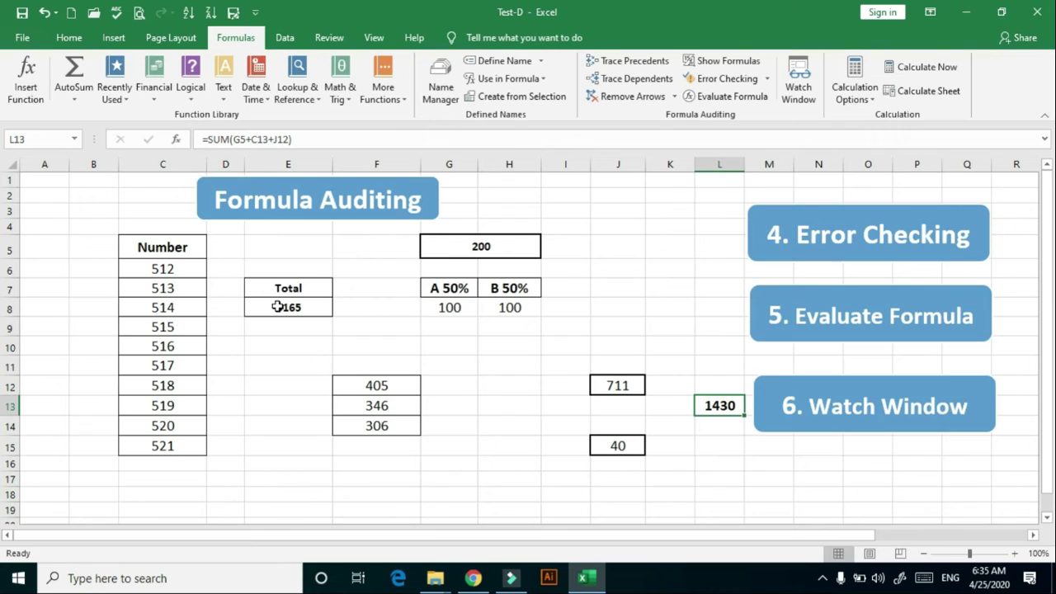
{"action": "left_click", "coordinate": [313, 310]}
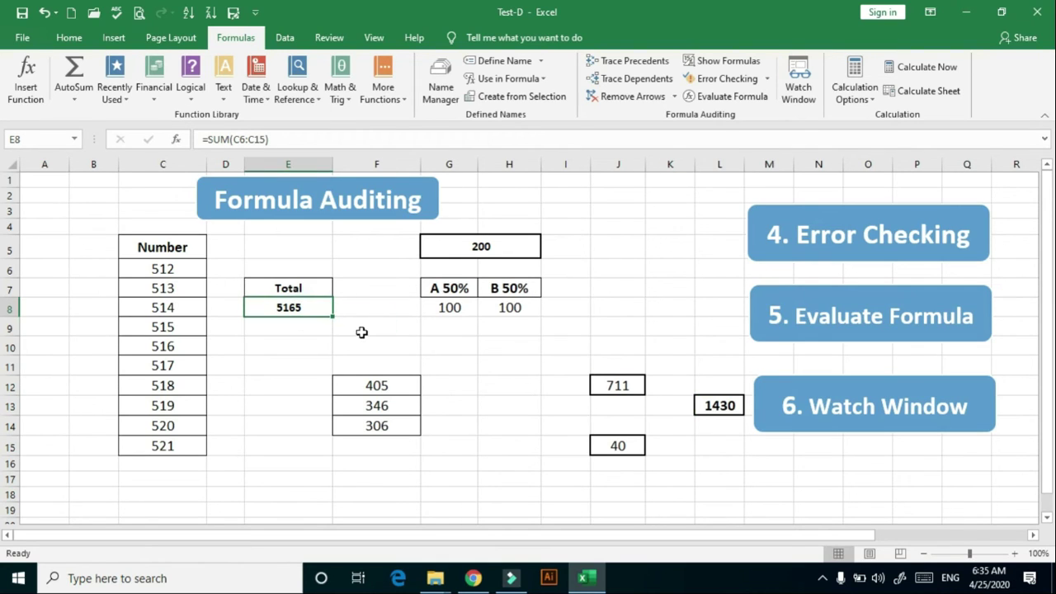
Add the E8 total of 5165 to the Watch Window.
{"action": "left_click", "coordinate": [798, 91]}
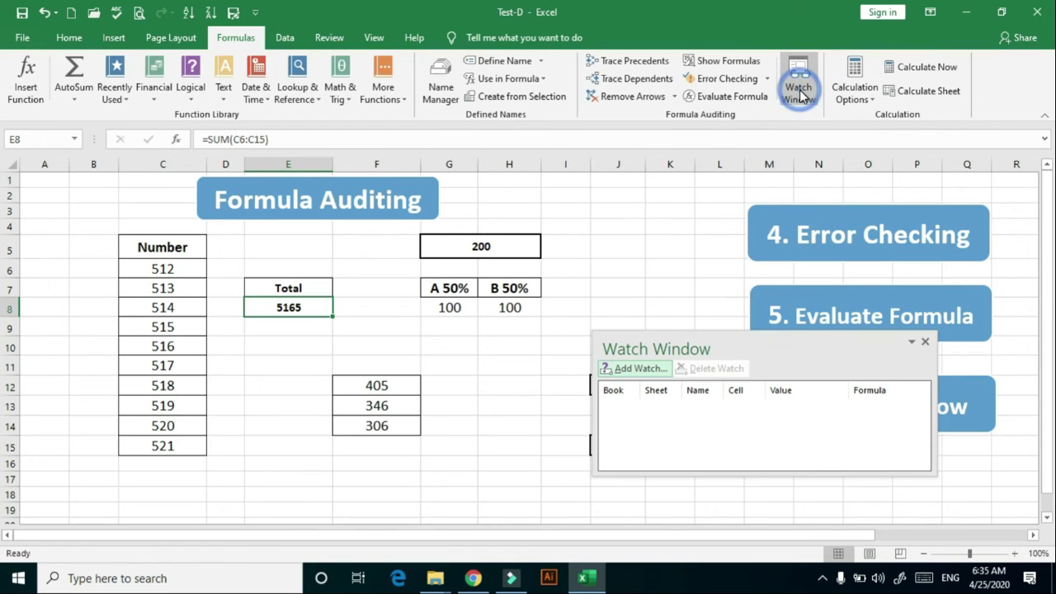
{"action": "left_click", "coordinate": [638, 368]}
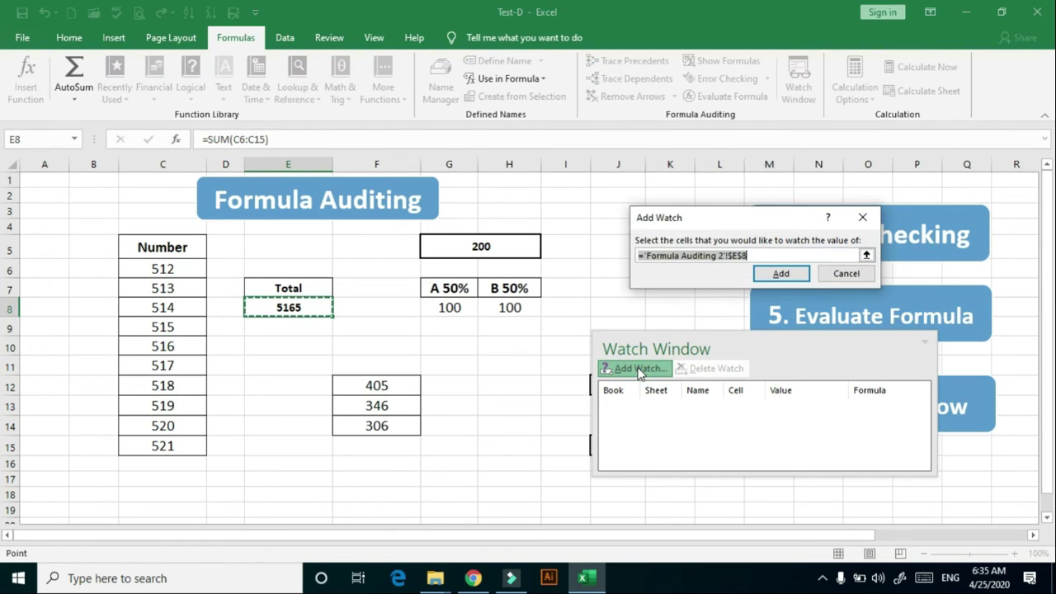
{"action": "left_click", "coordinate": [316, 308]}
{"action": "left_click", "coordinate": [780, 273]}
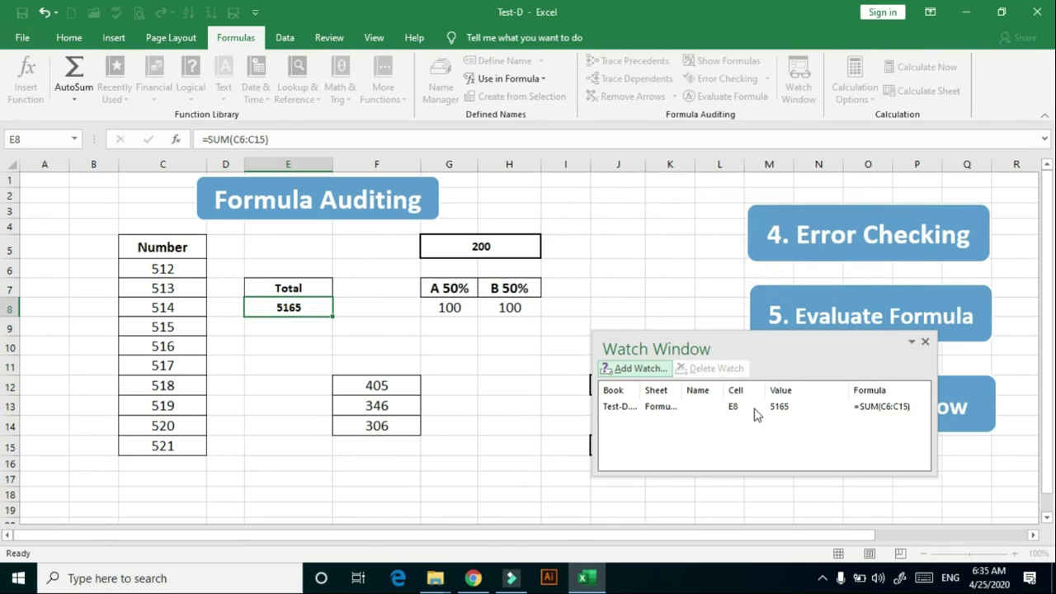
Dock the Watch Window along the right side and scroll across the sheet.
{"action": "left_click_drag", "start_coordinate": [738, 344], "coordinate": [880, 188]}
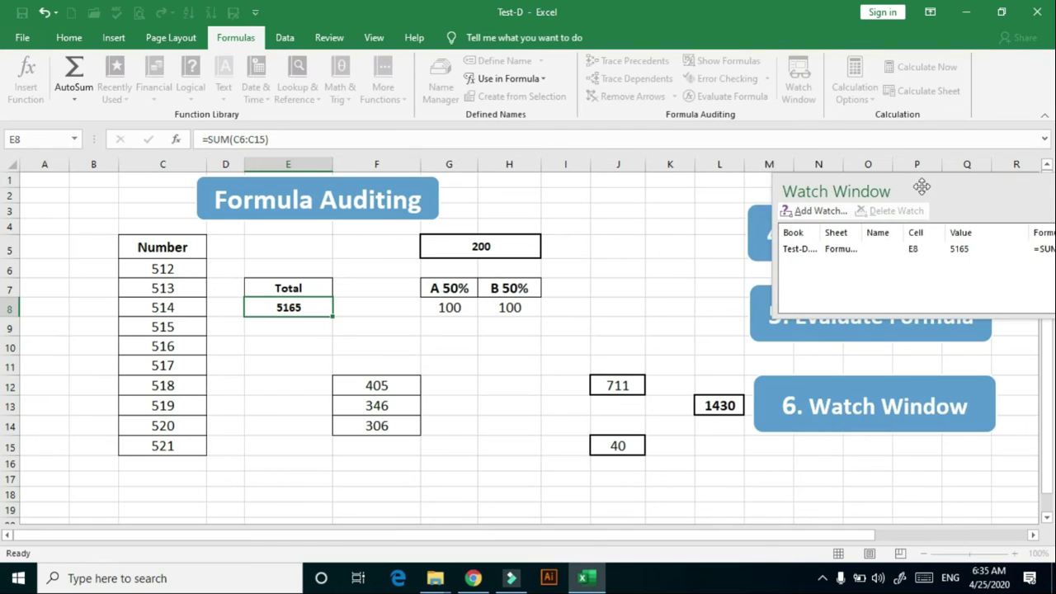
{"action": "left_click_drag", "start_coordinate": [880, 187], "coordinate": [1039, 193]}
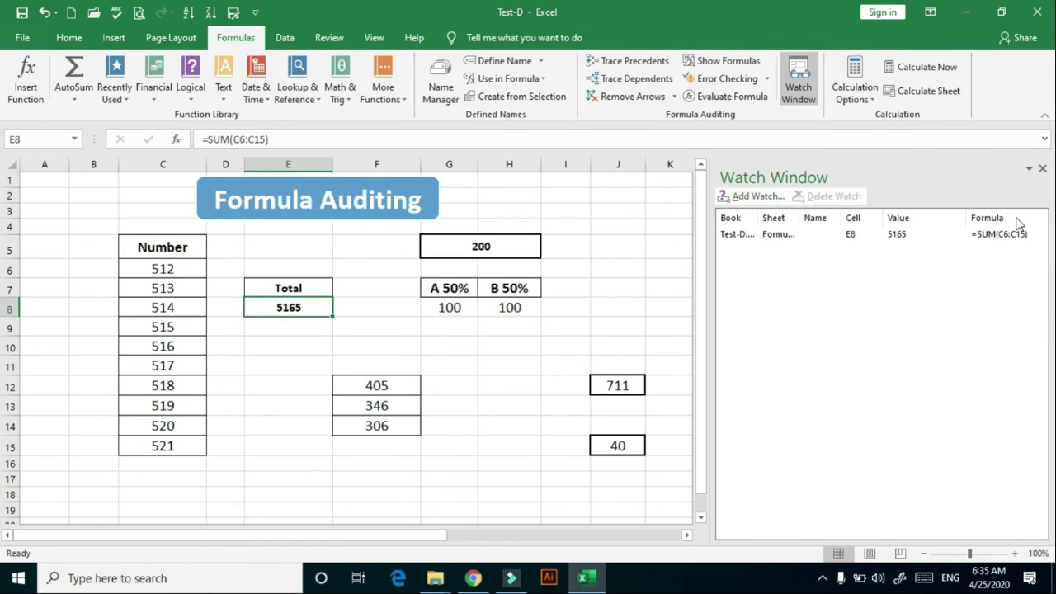
{"action": "left_click", "coordinate": [687, 535]}
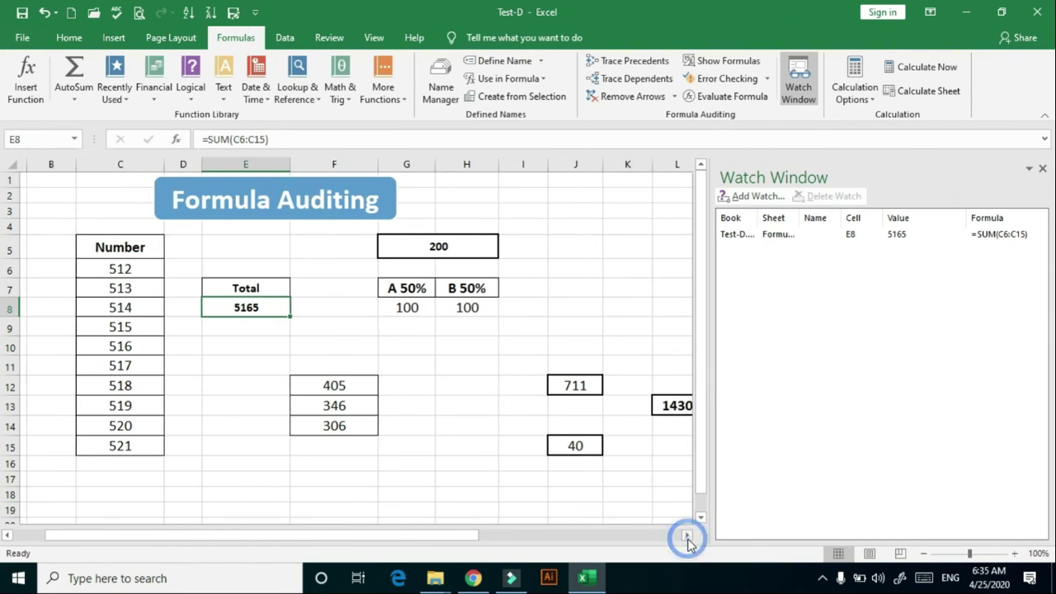
{"action": "left_click", "coordinate": [687, 537]}
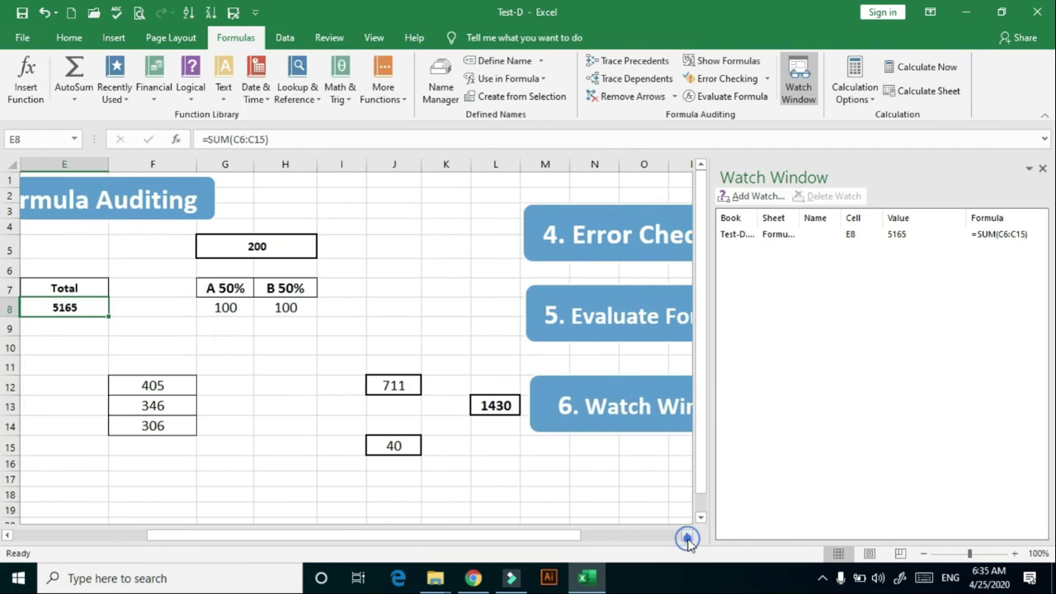
{"action": "left_click", "coordinate": [687, 536]}
{"action": "left_click", "coordinate": [687, 536]}
{"action": "left_click", "coordinate": [687, 536]}
{"action": "left_click", "coordinate": [687, 536]}
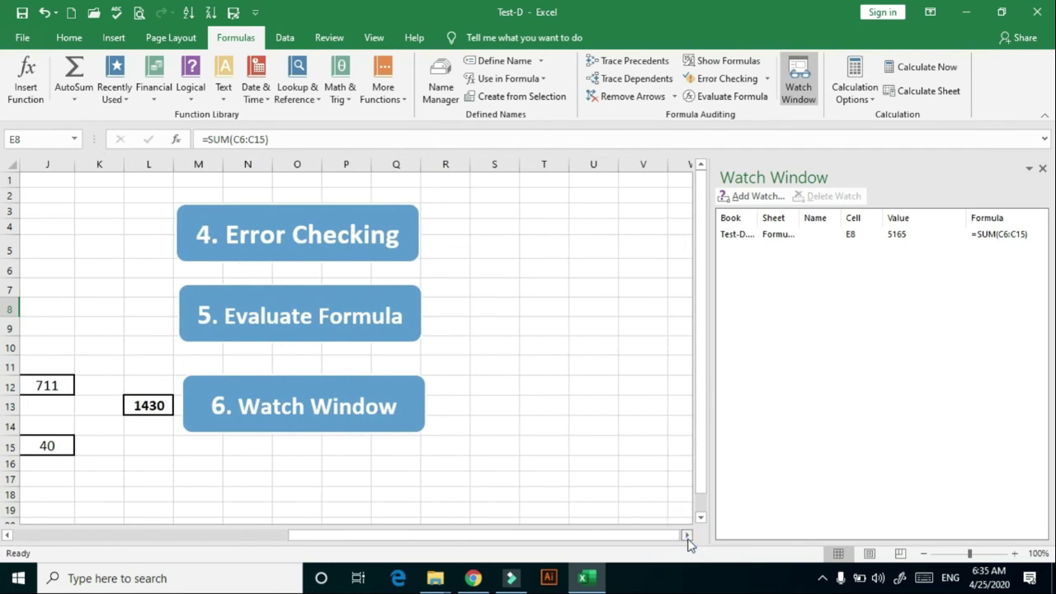
{"action": "left_click", "coordinate": [687, 536]}
{"action": "left_click", "coordinate": [687, 536]}
{"action": "left_click", "coordinate": [687, 536]}
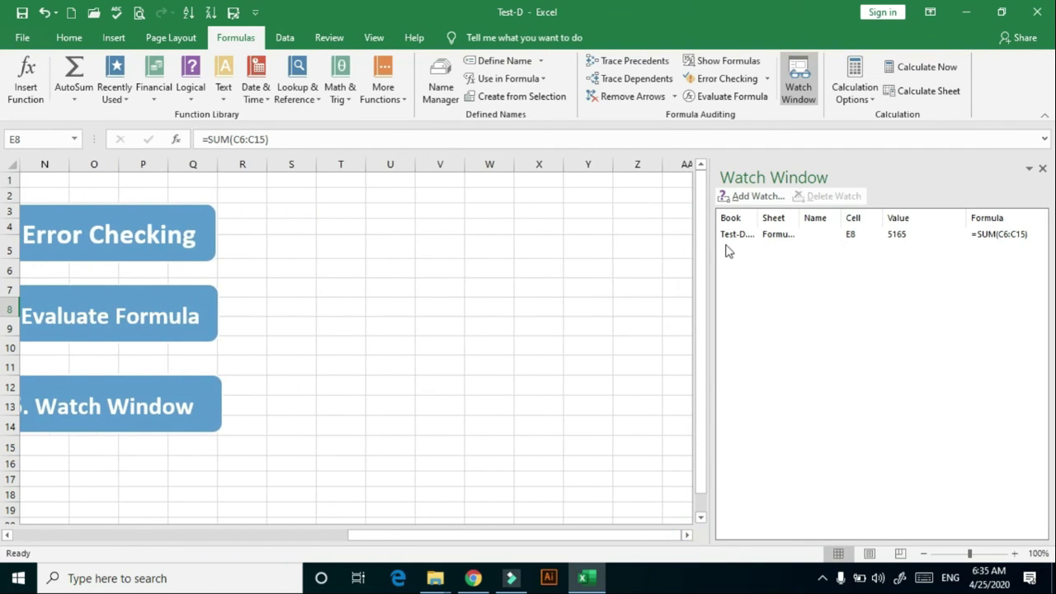
Scroll the sheet back left and close the Watch Window.
{"action": "left_click_drag", "start_coordinate": [758, 215], "coordinate": [825, 215]}
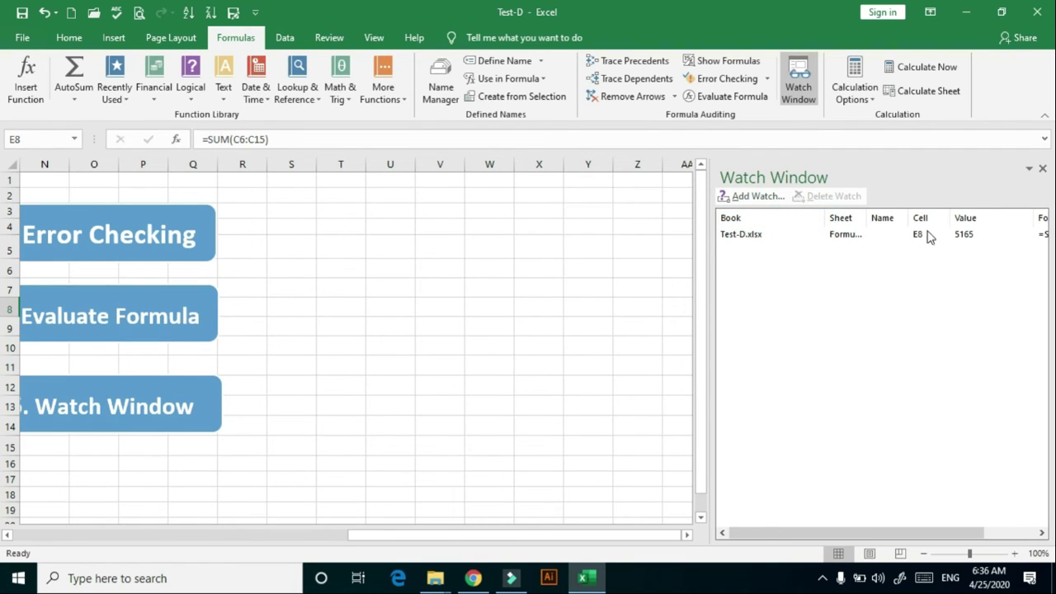
{"action": "left_click_drag", "start_coordinate": [870, 532], "coordinate": [911, 532]}
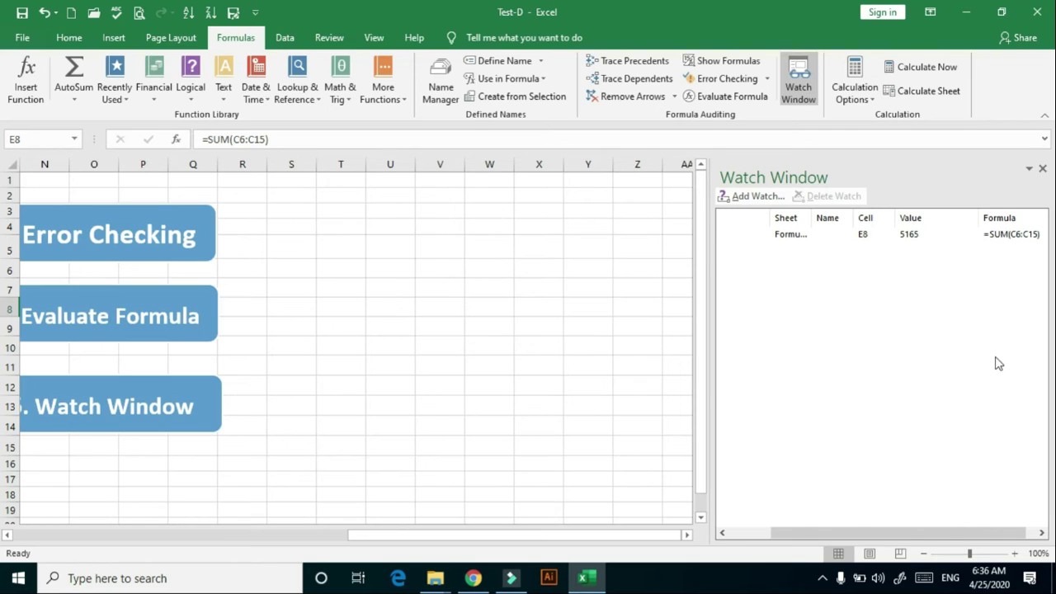
{"action": "mouse_move", "coordinate": [974, 534]}
{"action": "left_mouse_down"}
{"action": "mouse_move", "coordinate": [996, 540]}
{"action": "mouse_move", "coordinate": [706, 536]}
{"action": "left_mouse_up"}
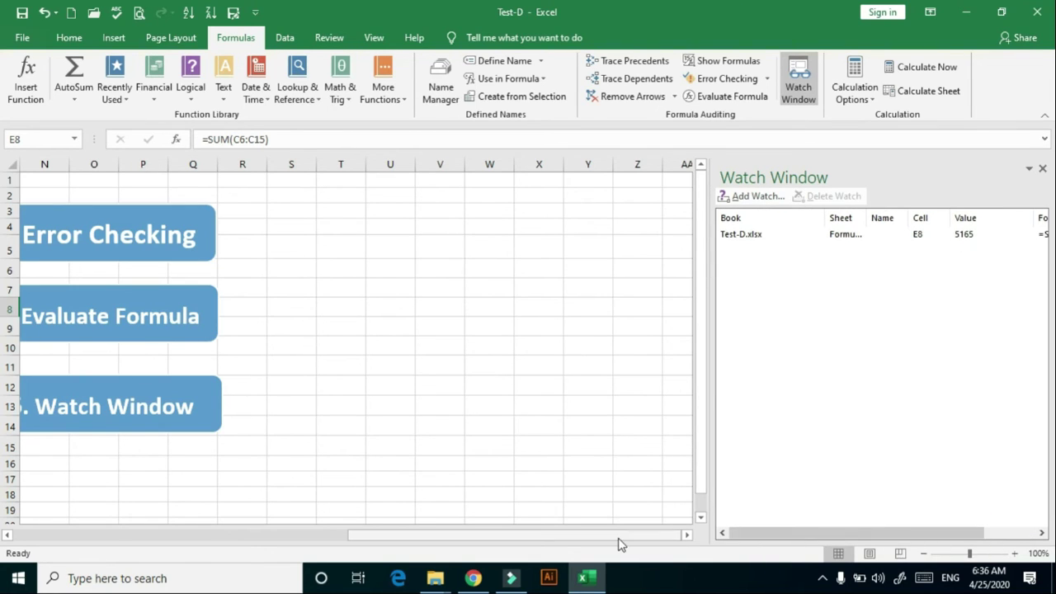
{"action": "left_click_drag", "start_coordinate": [619, 535], "coordinate": [348, 558]}
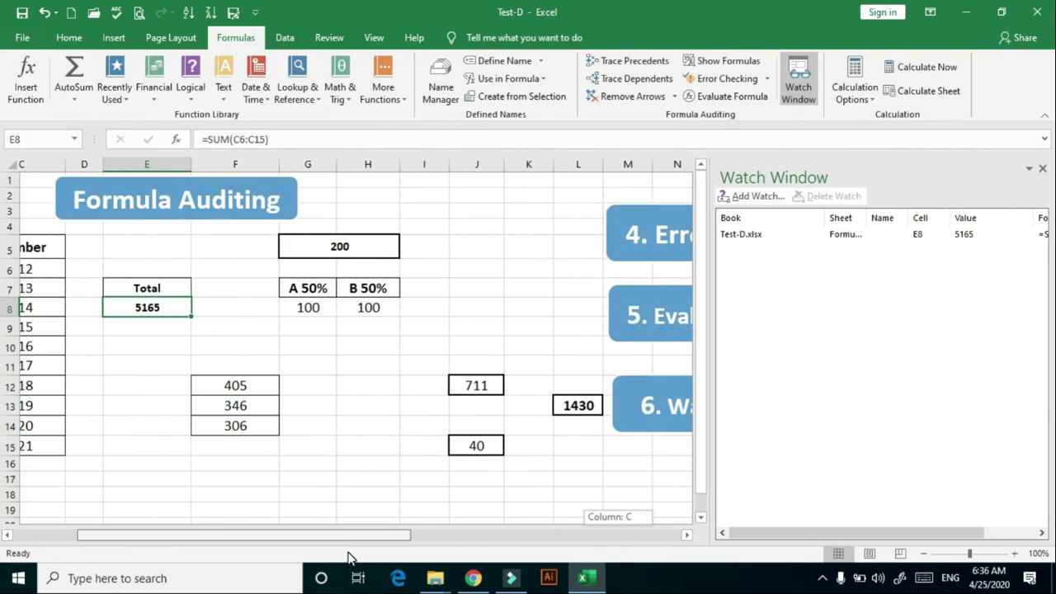
{"action": "left_click_drag", "start_coordinate": [348, 558], "coordinate": [341, 558]}
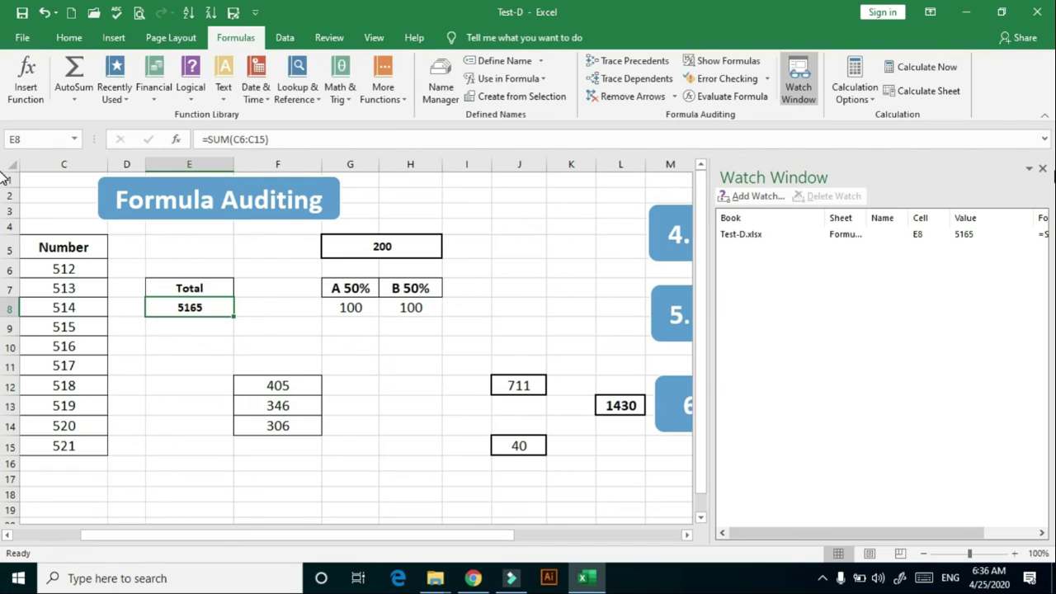
{"action": "left_click", "coordinate": [1043, 168]}
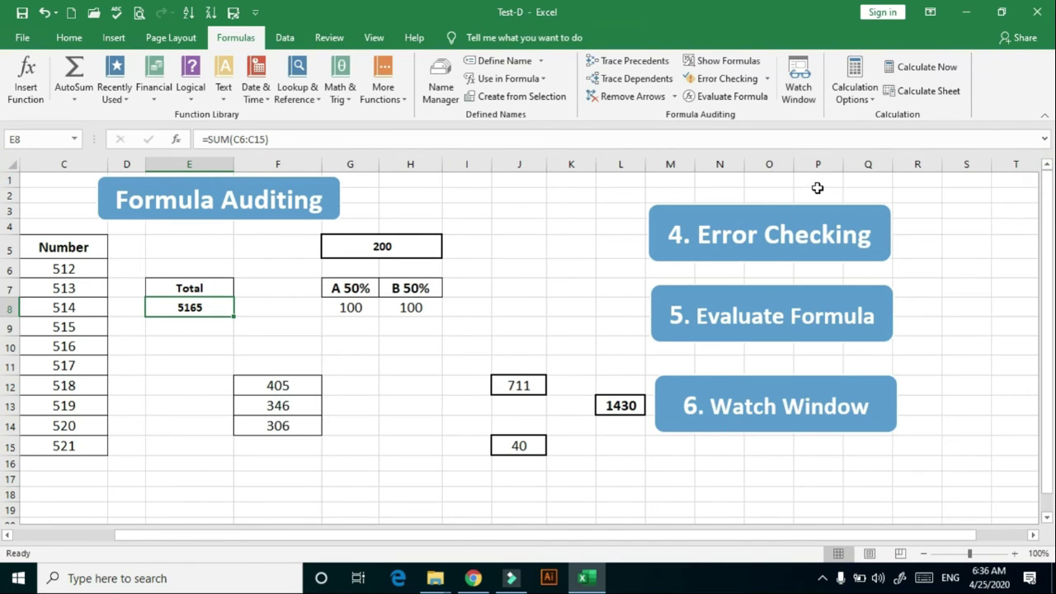
On the Calculation sheet, enter =SUM(E7:E12) in E13 and fill it right to G13.
{"action": "key", "text": "ctrl+Page_Down"}
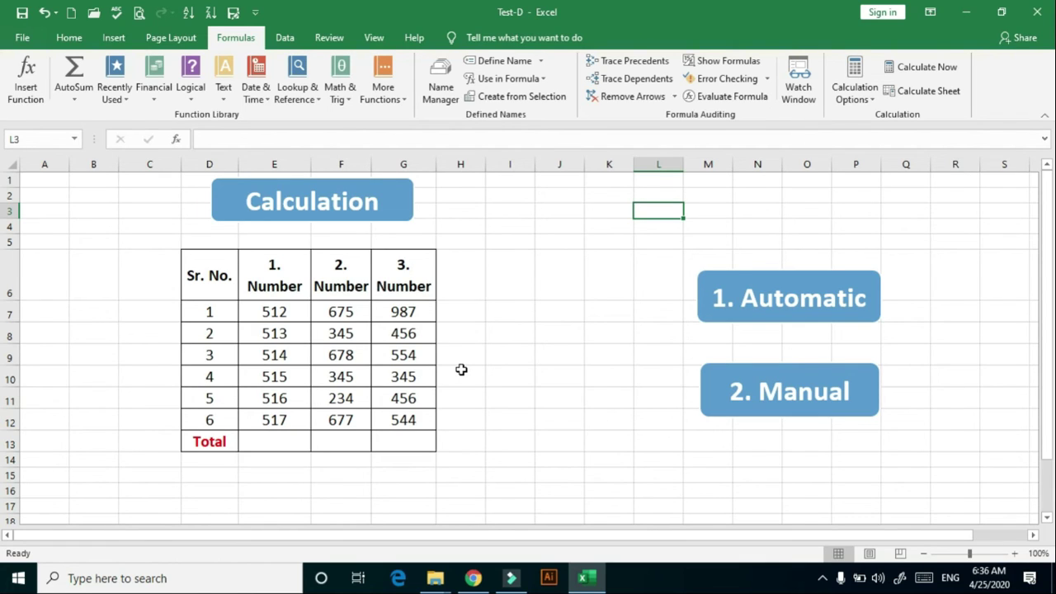
{"action": "left_click", "coordinate": [857, 92]}
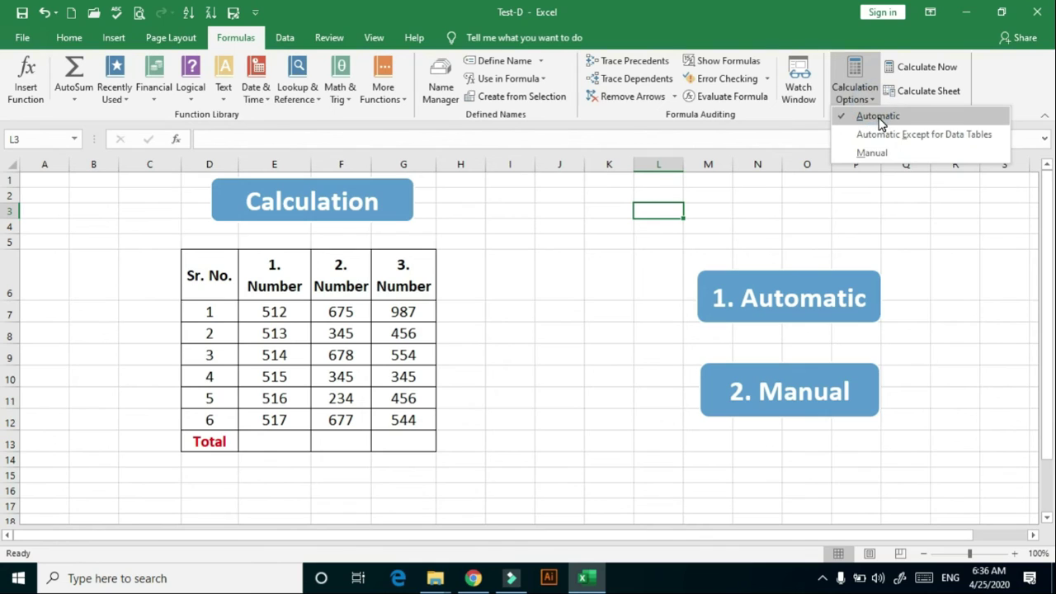
{"action": "left_click", "coordinate": [266, 441]}
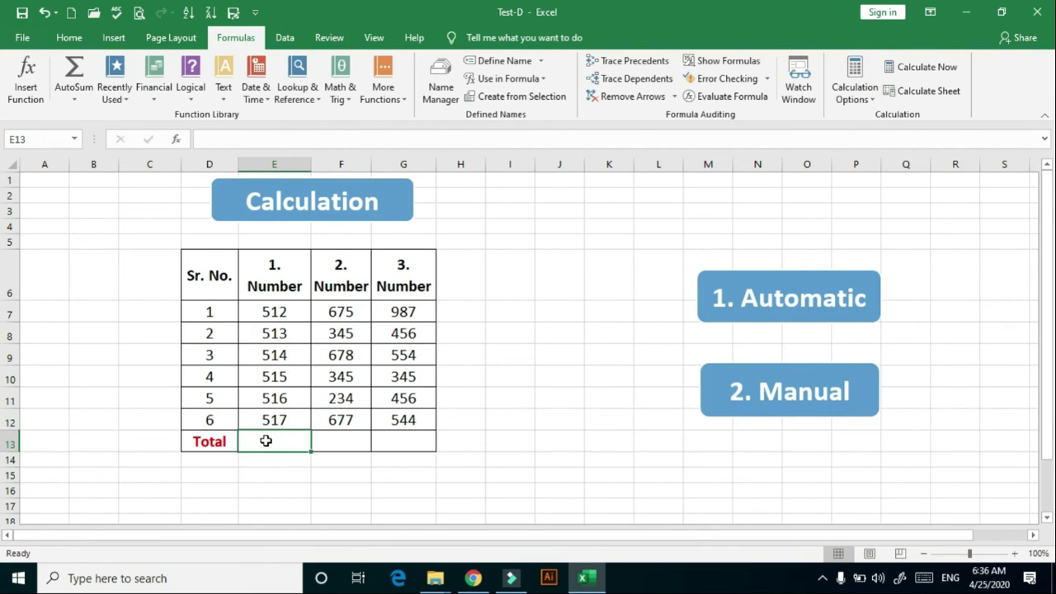
{"action": "type", "text": "="}
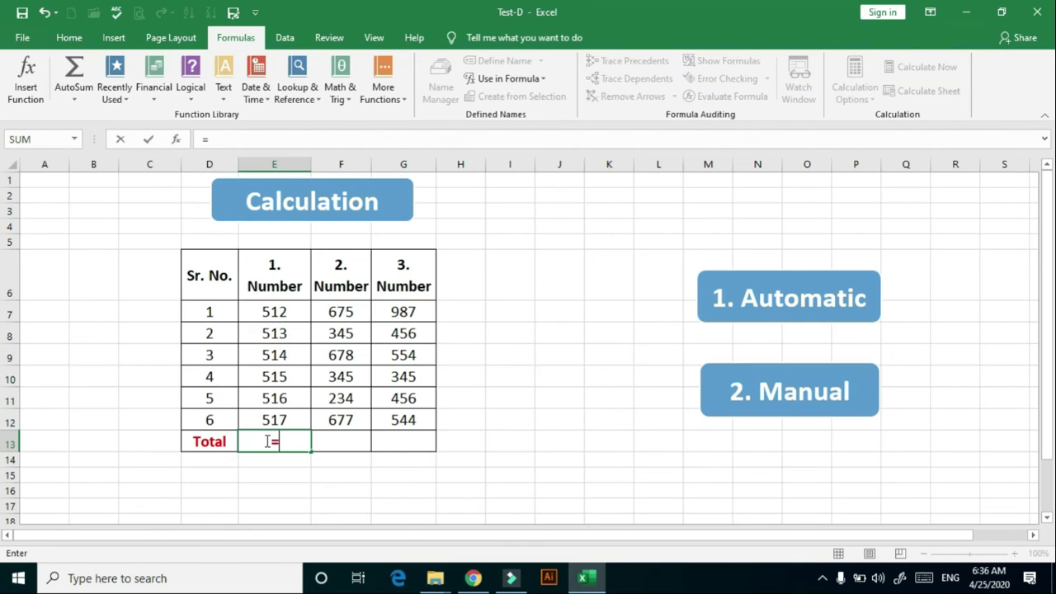
{"action": "type", "text": "sum"}
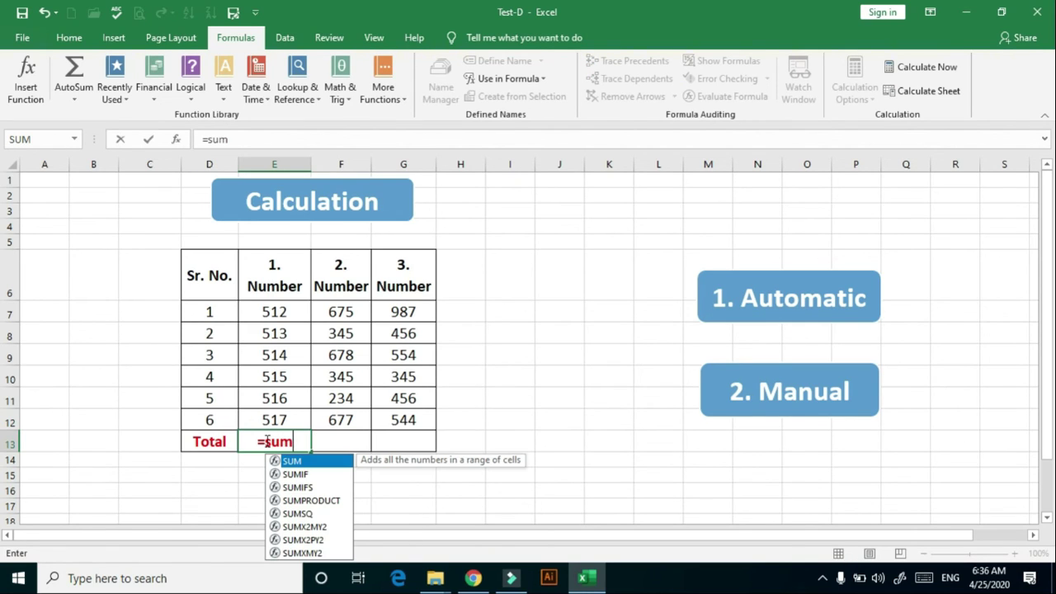
{"action": "double_click", "coordinate": [295, 460]}
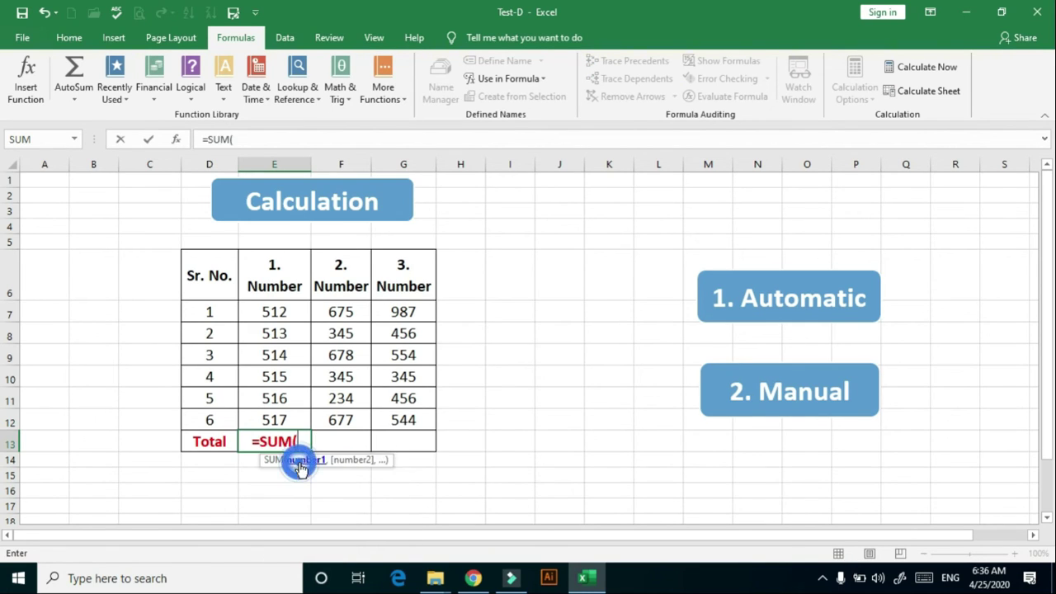
{"action": "left_click_drag", "start_coordinate": [287, 310], "coordinate": [292, 418]}
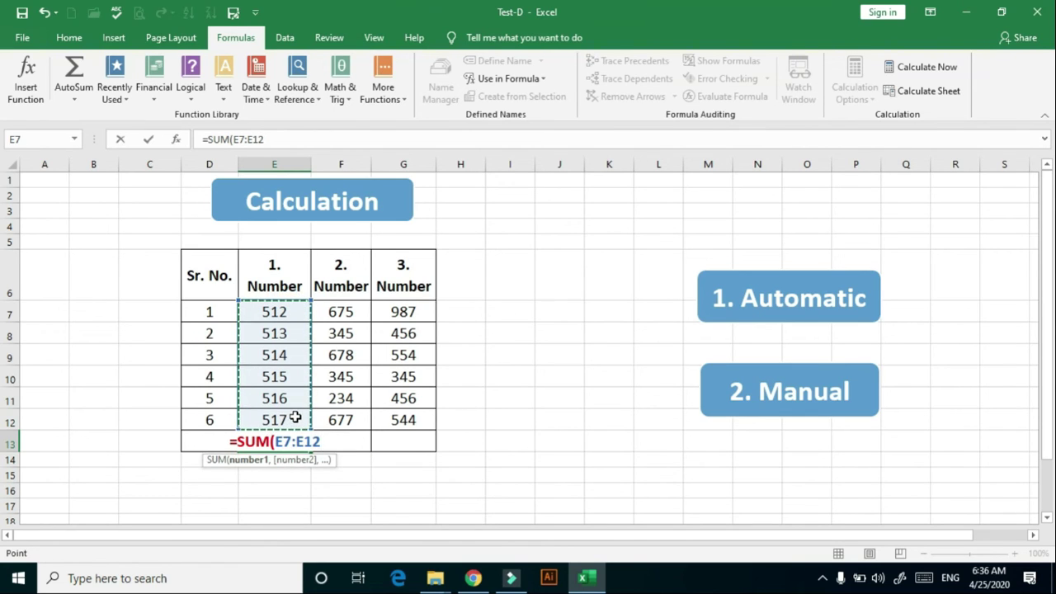
{"action": "type", "text": ")"}
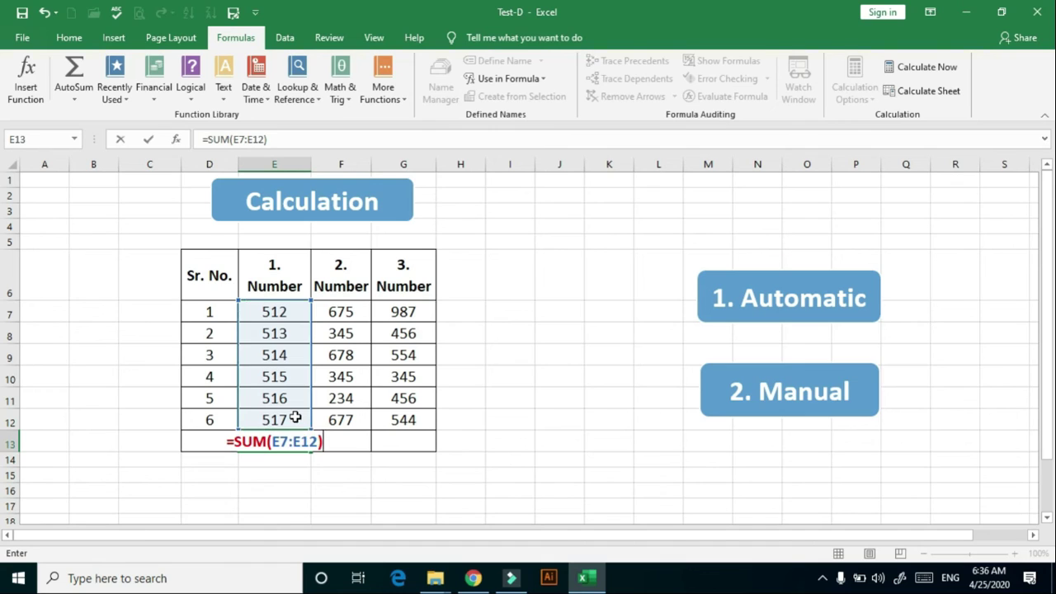
{"action": "key", "text": "Return"}
{"action": "left_click", "coordinate": [295, 444]}
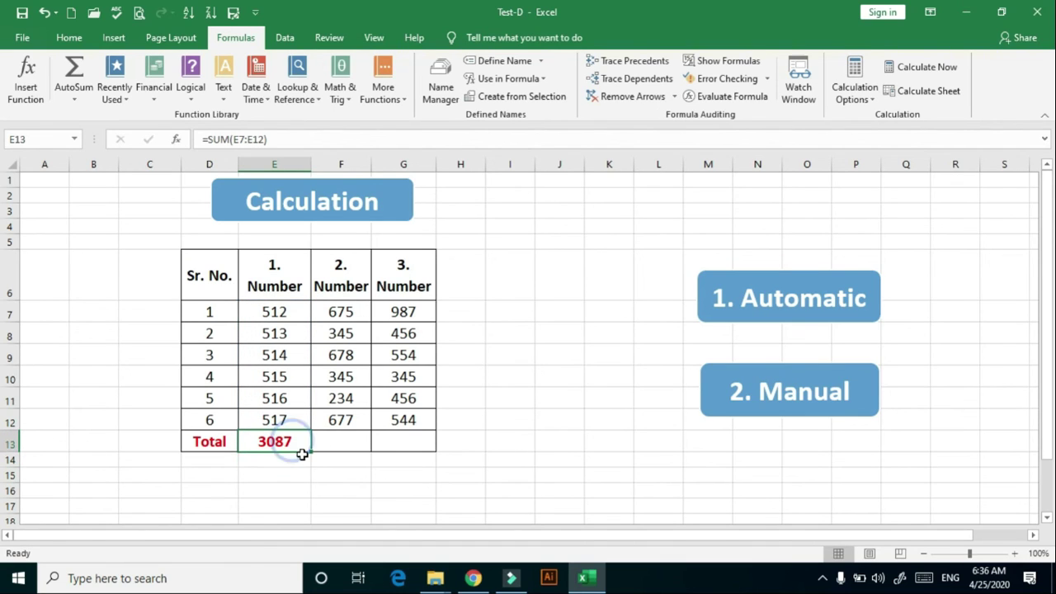
{"action": "left_click_drag", "start_coordinate": [310, 452], "coordinate": [408, 446]}
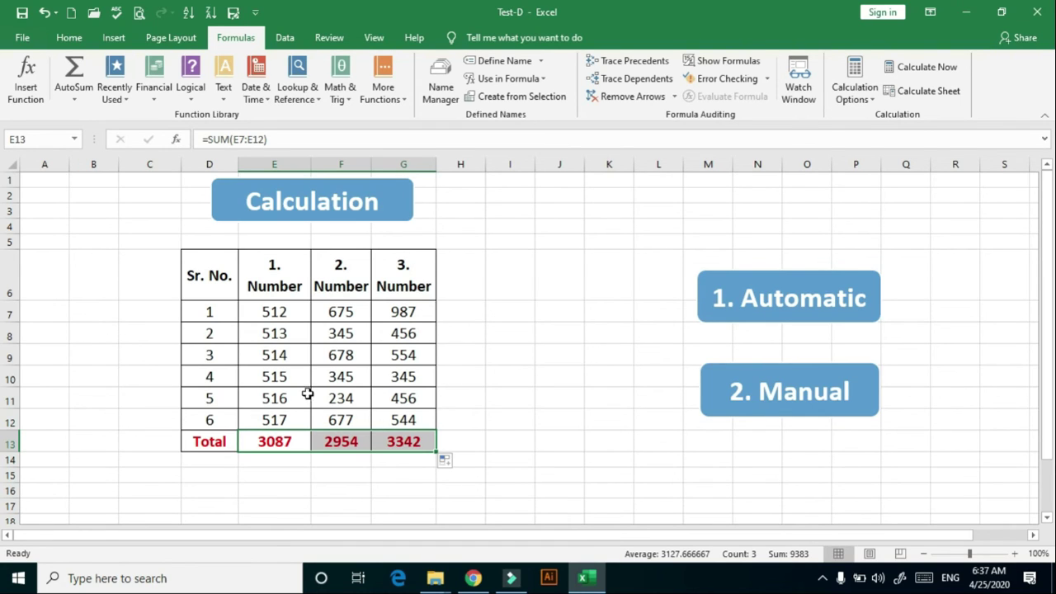
Change E10 to 345 and F10 to 545, updating the totals to 2917 and 3154.
{"action": "left_click", "coordinate": [272, 379]}
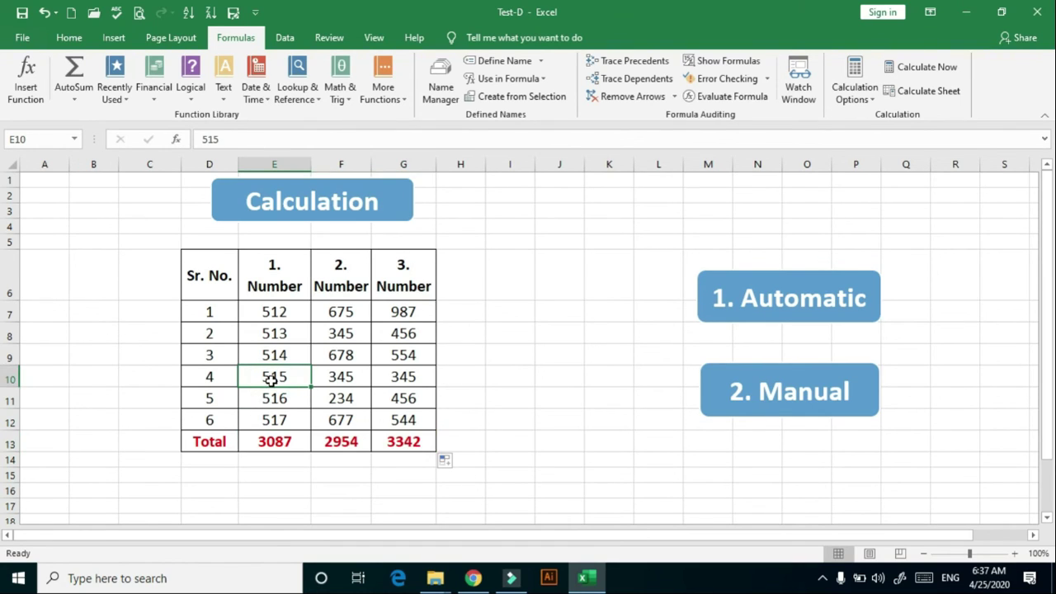
{"action": "type", "text": "345"}
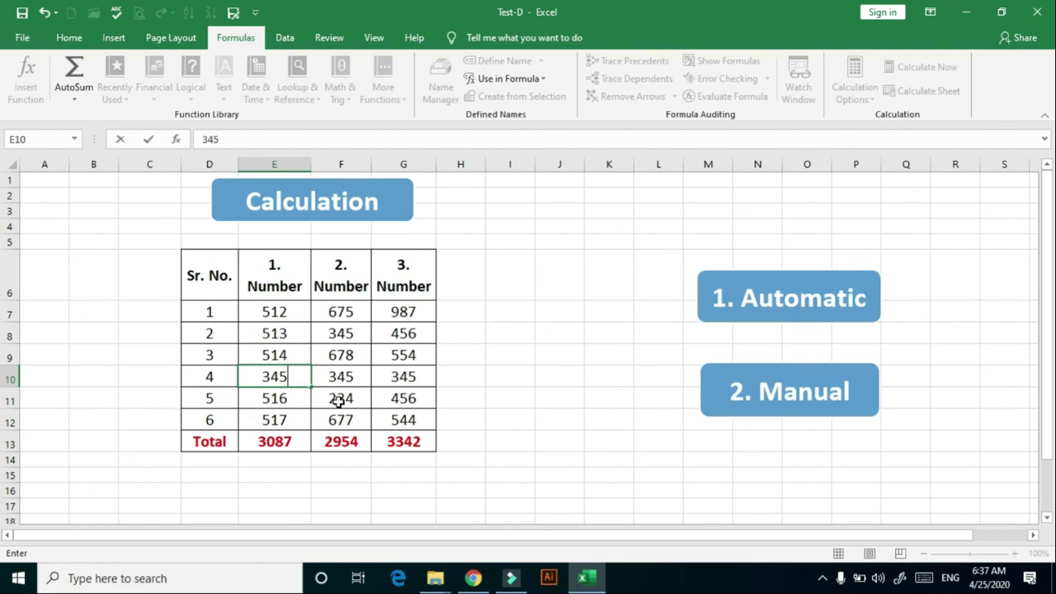
{"action": "left_click", "coordinate": [456, 391]}
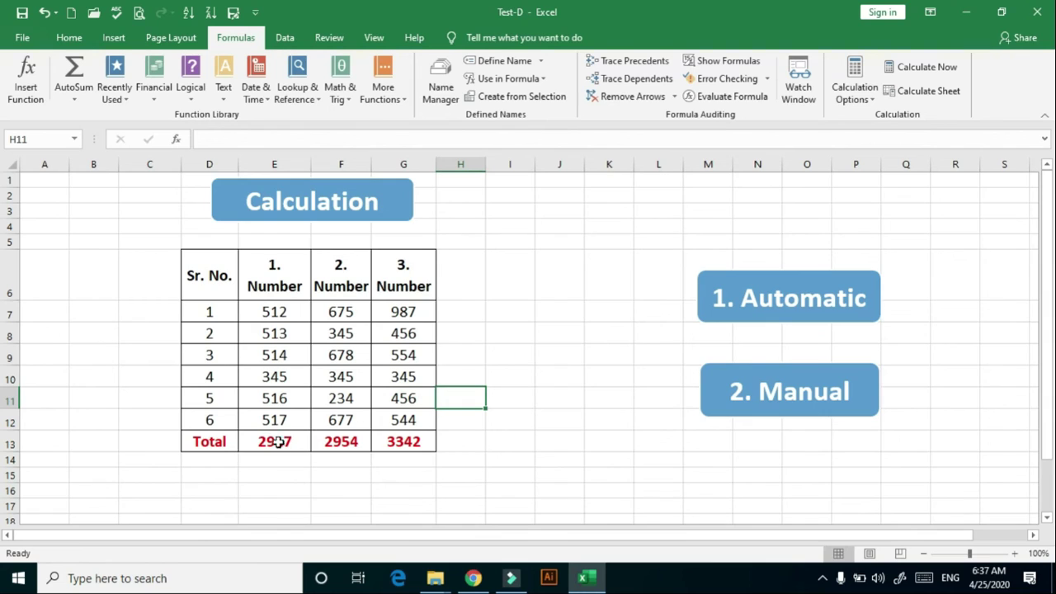
{"action": "left_click", "coordinate": [342, 377]}
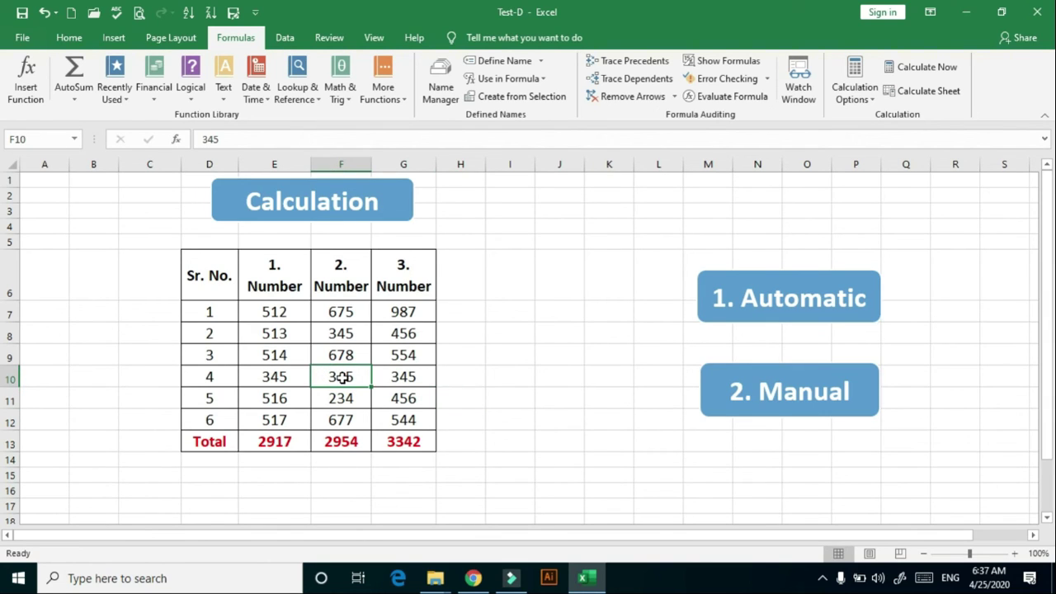
{"action": "type", "text": "545"}
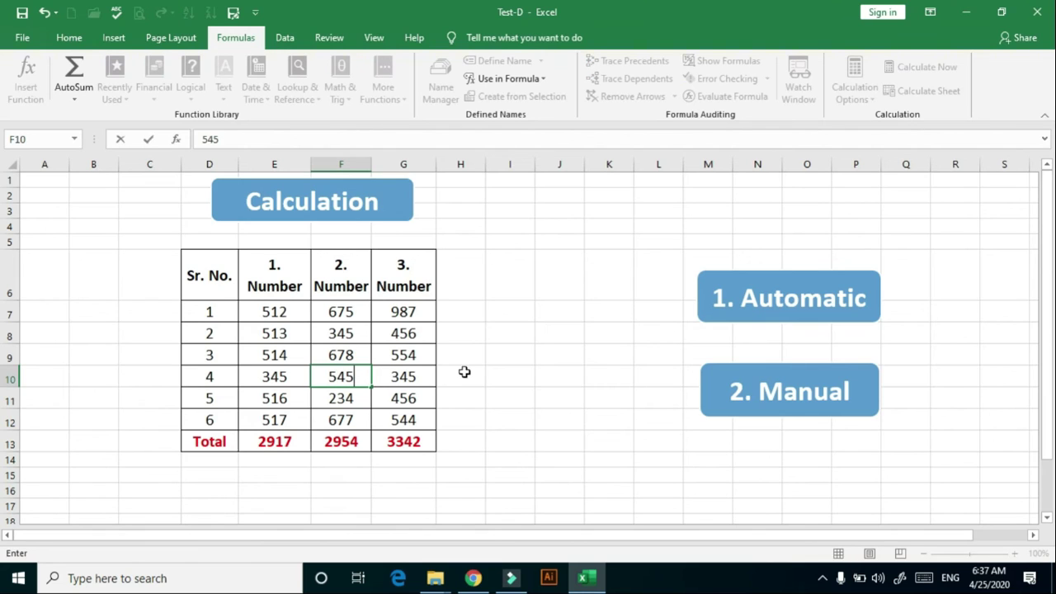
{"action": "left_click", "coordinate": [483, 371]}
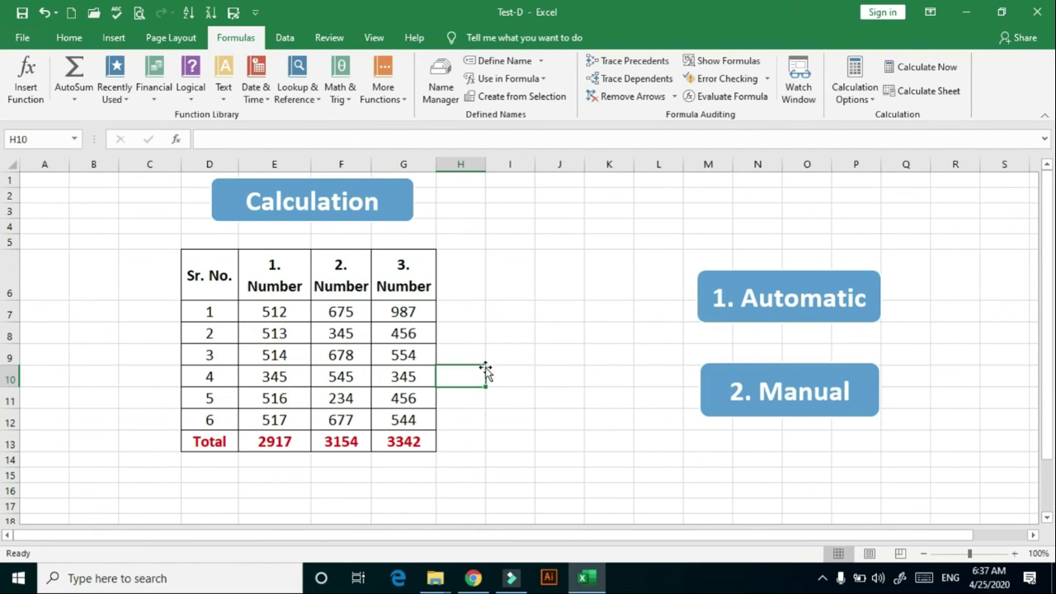
Set calculation to Manual and enter 456 in F10.
{"action": "left_click", "coordinate": [866, 95]}
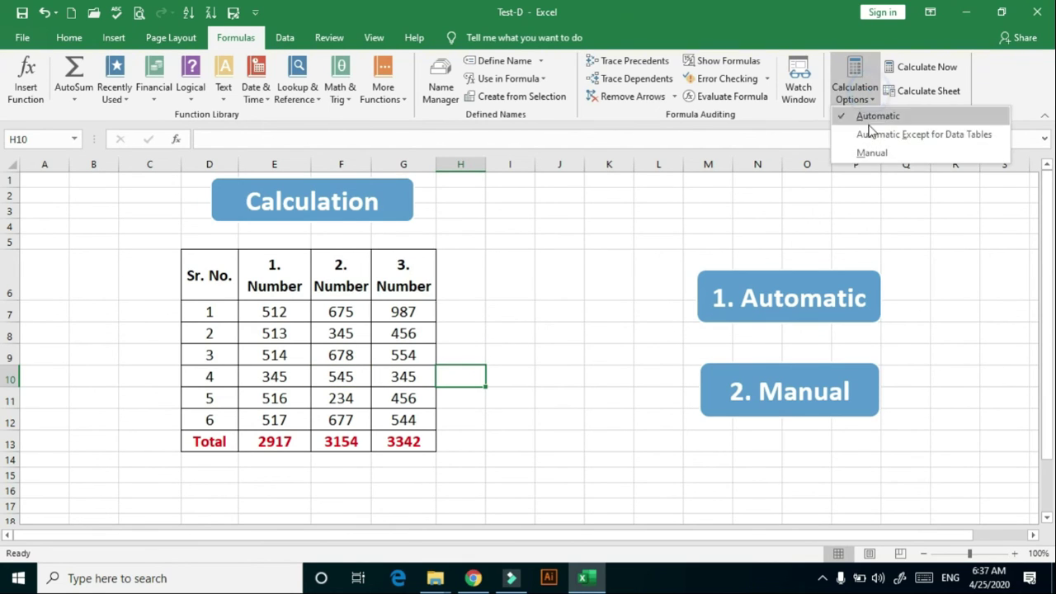
{"action": "left_click", "coordinate": [860, 153]}
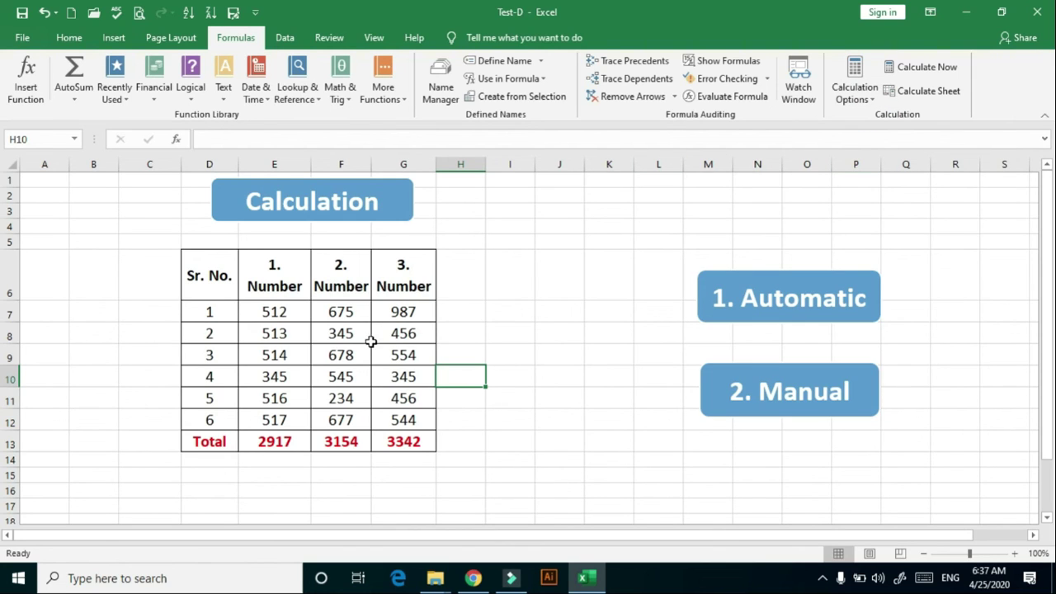
{"action": "left_click", "coordinate": [352, 372]}
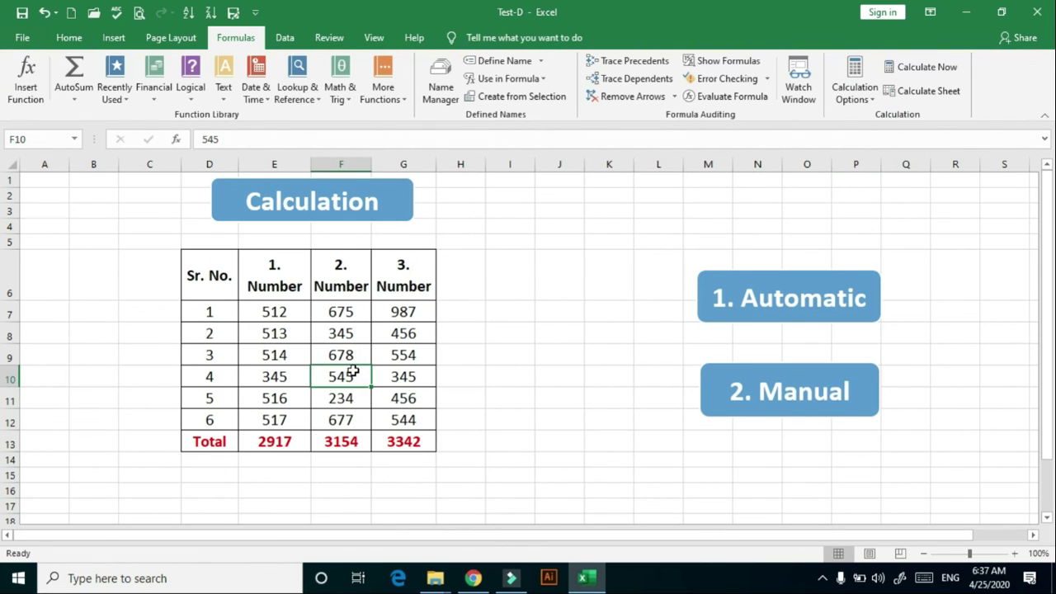
{"action": "type", "text": "456"}
{"action": "left_click", "coordinate": [512, 376]}
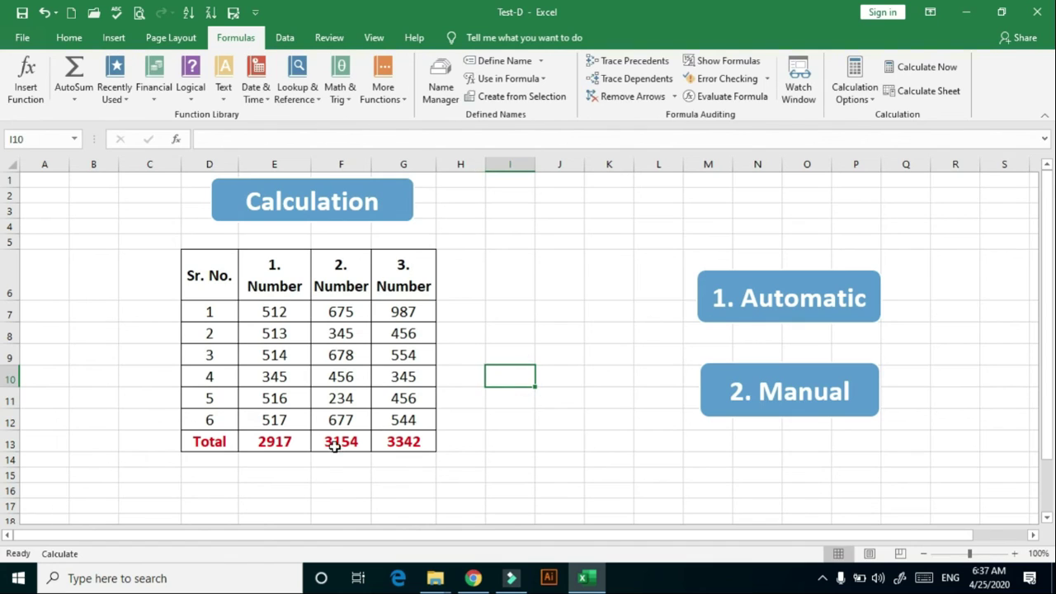
Enter 567 in E10 and 1000 in G8 while the totals stay unchanged.
{"action": "left_click", "coordinate": [289, 380]}
{"action": "type", "text": "5"}
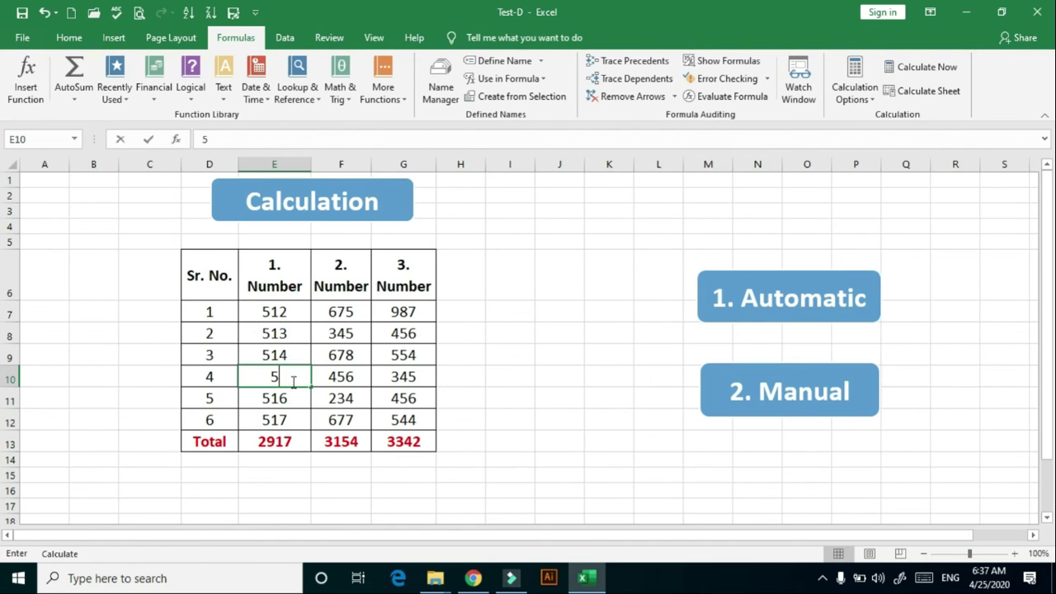
{"action": "type", "text": "67"}
{"action": "left_click", "coordinate": [463, 392]}
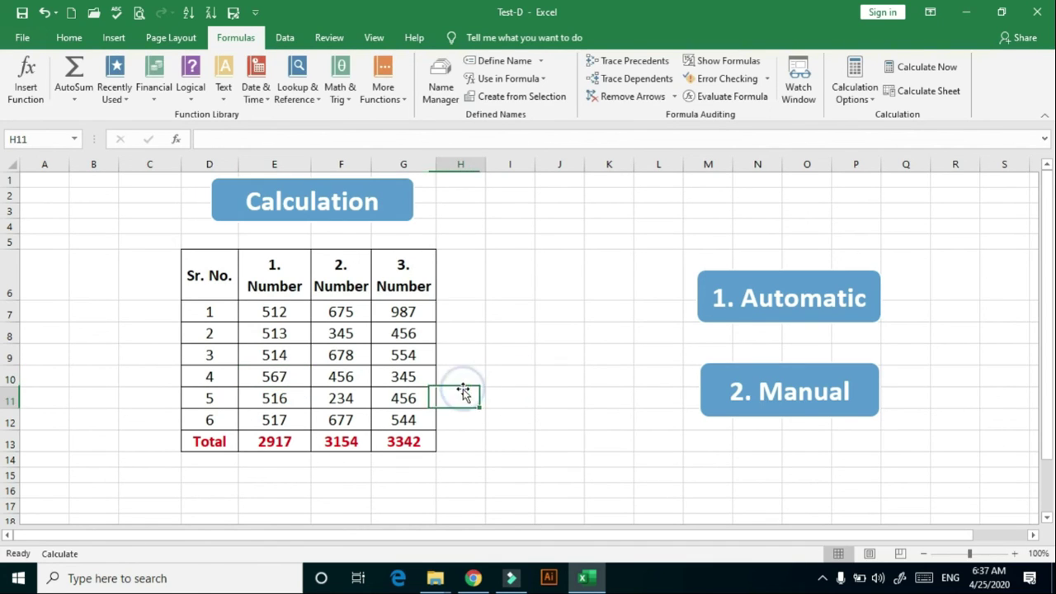
{"action": "left_click", "coordinate": [405, 333]}
{"action": "type", "text": "1"}
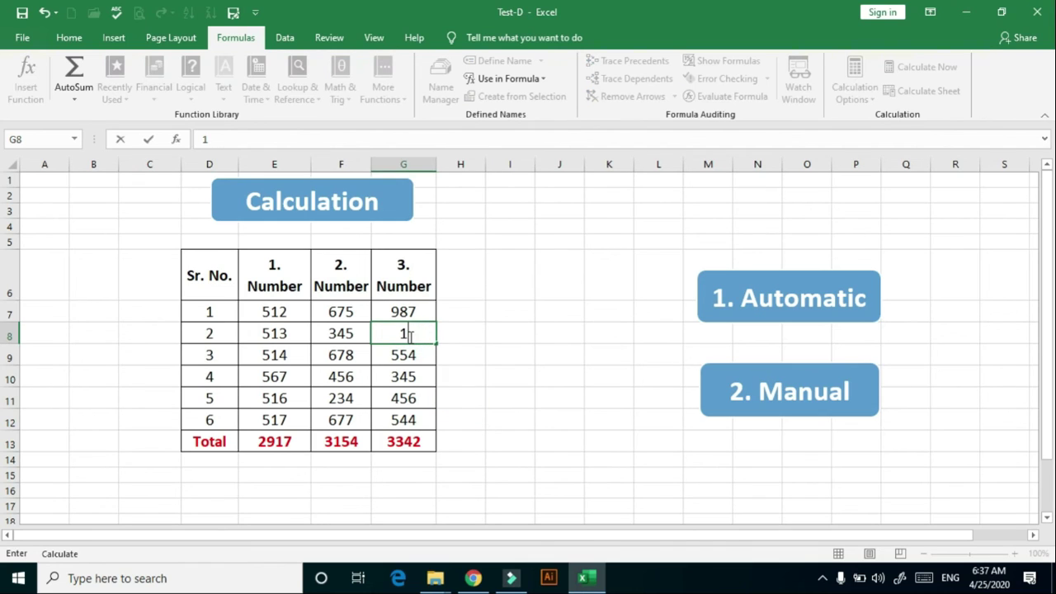
{"action": "type", "text": "000"}
{"action": "left_click", "coordinate": [490, 341]}
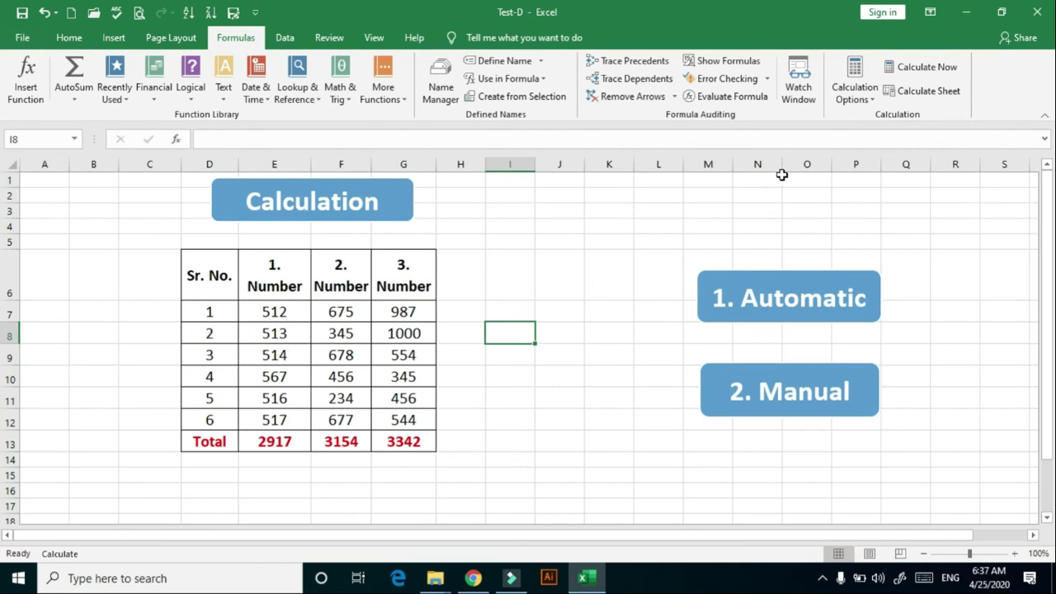
{"action": "left_click", "coordinate": [858, 95]}
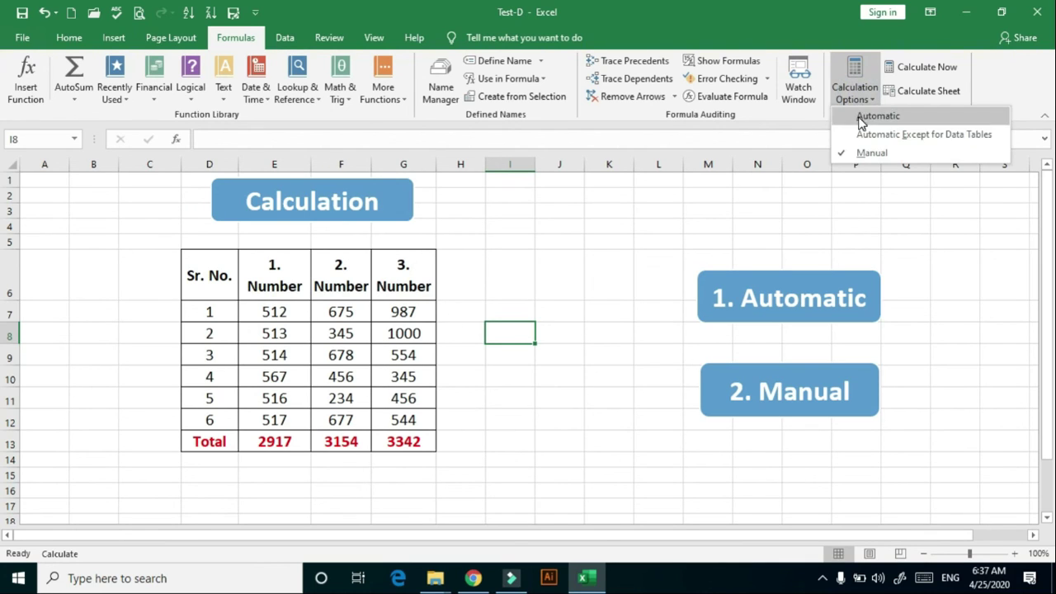
Switch calculation to Automatic, recalculating the totals to 3139, 3065 and 3886.
{"action": "left_click", "coordinate": [857, 113]}
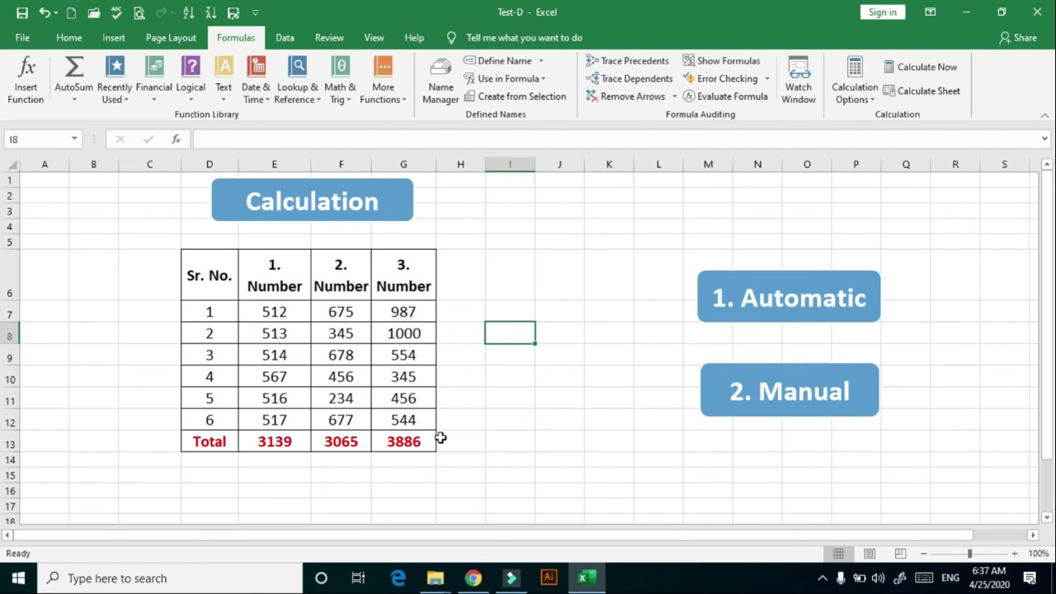
{"action": "key", "text": "ctrl+Page_Down"}
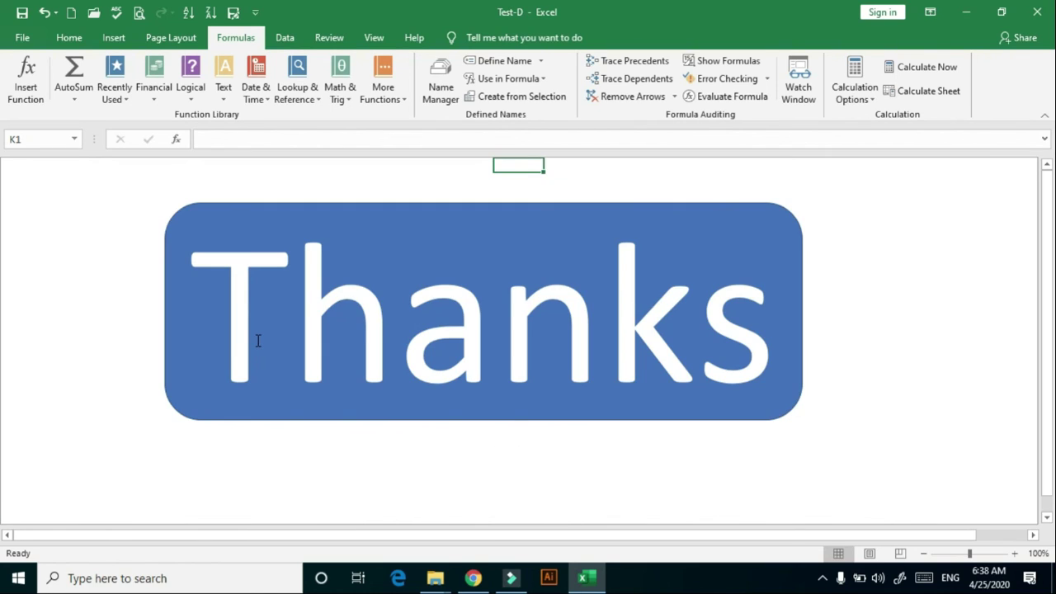